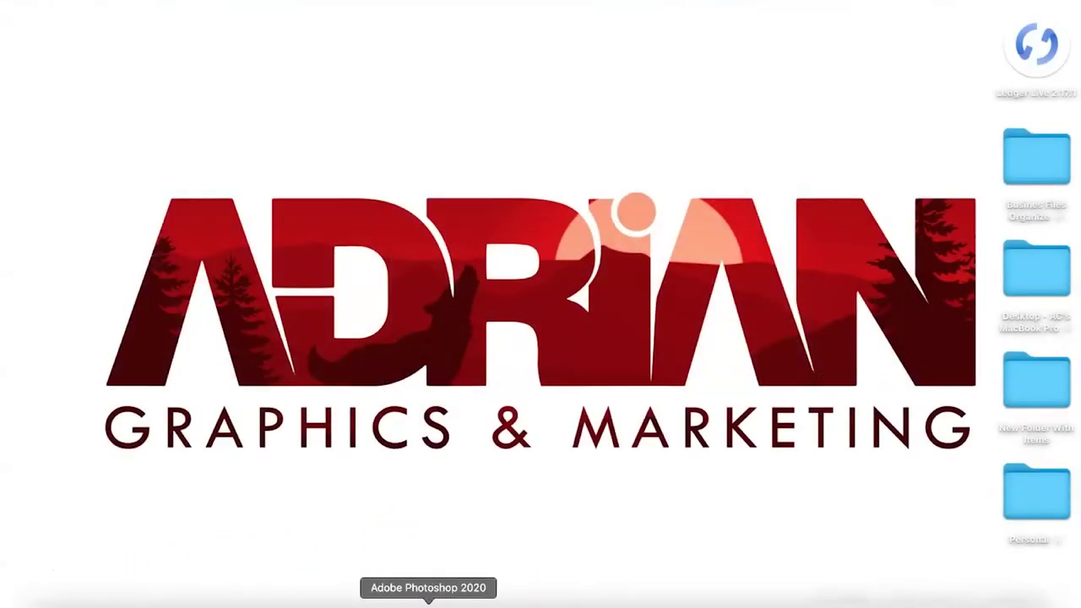
Launch Photoshop and create a new 600 x 600 px, 72 ppi document with a white background
click(428, 601)
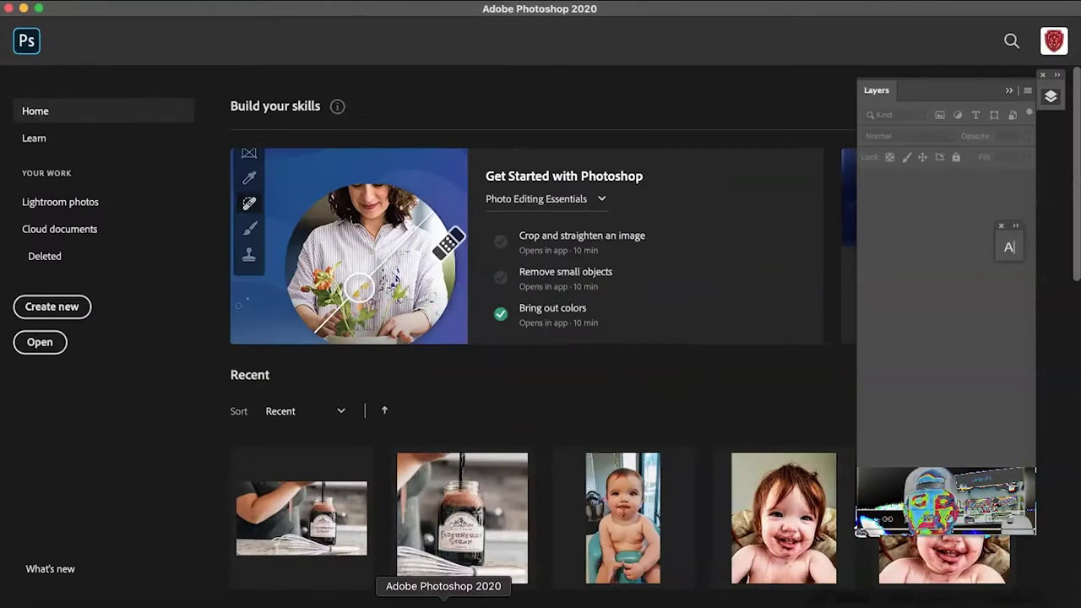
key(super+n)
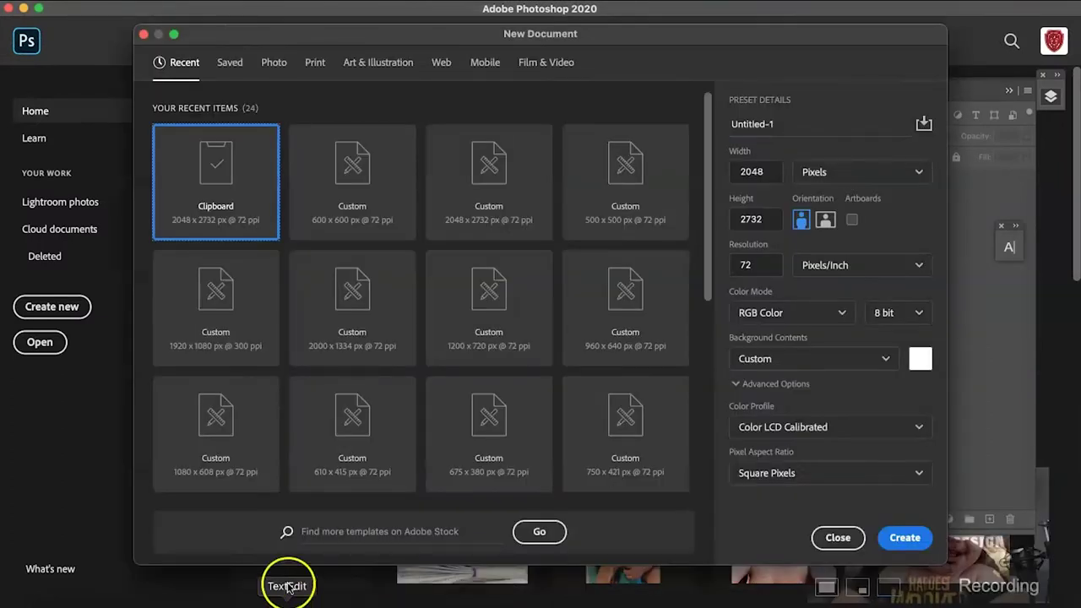
drag(764, 172, 726, 173)
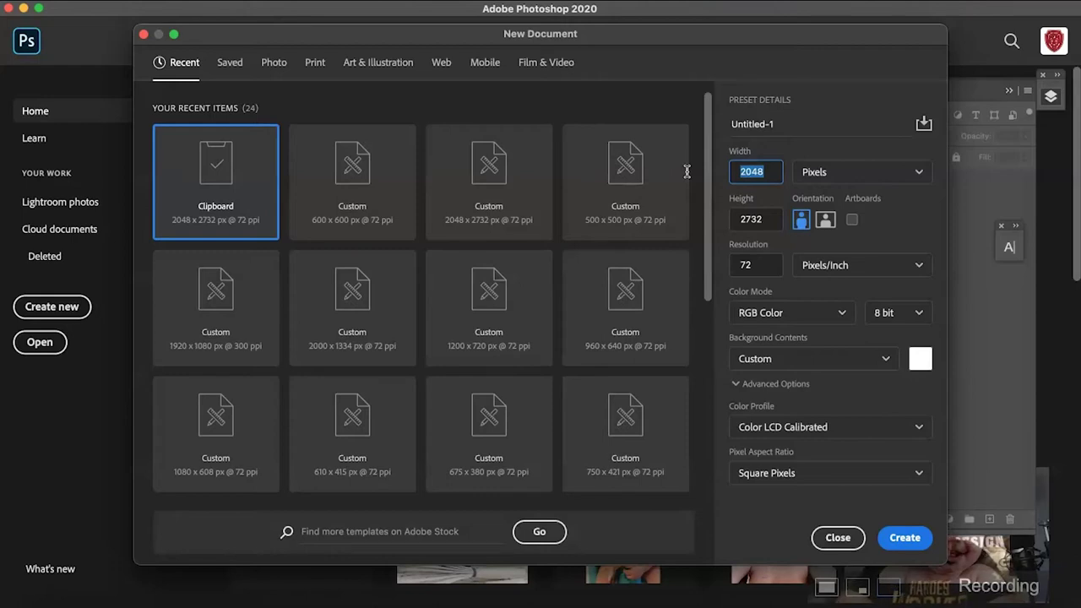
key(Tab)
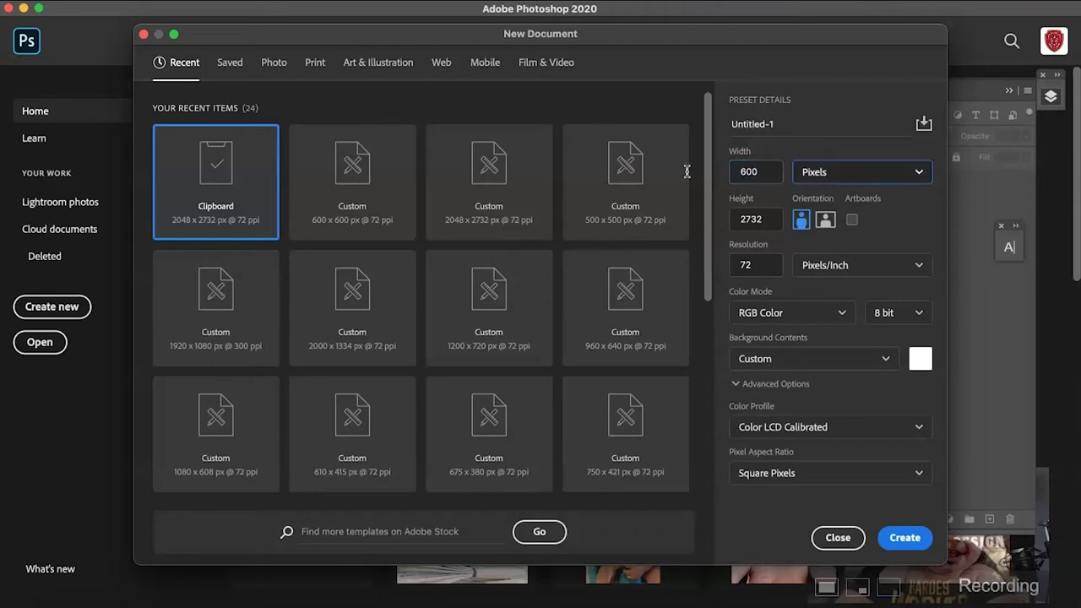
key(Tab)
text(600)
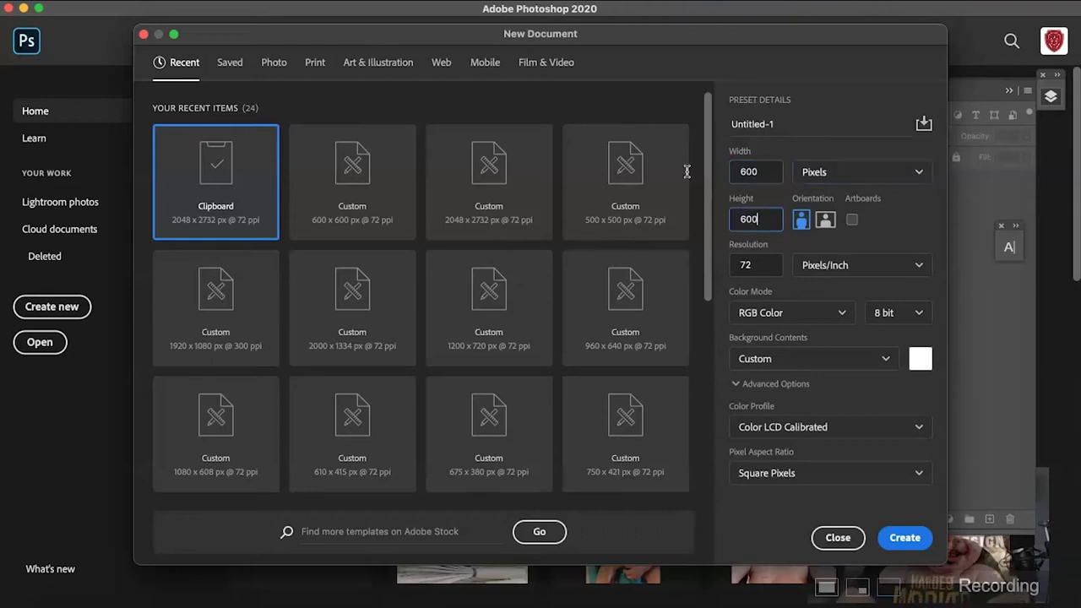
click(734, 266)
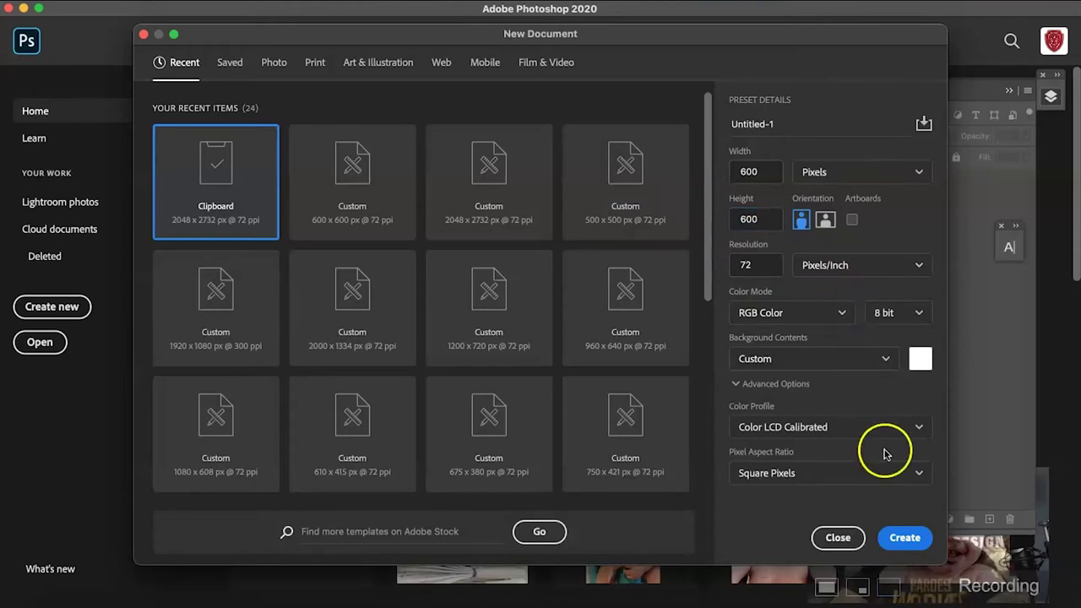
click(907, 538)
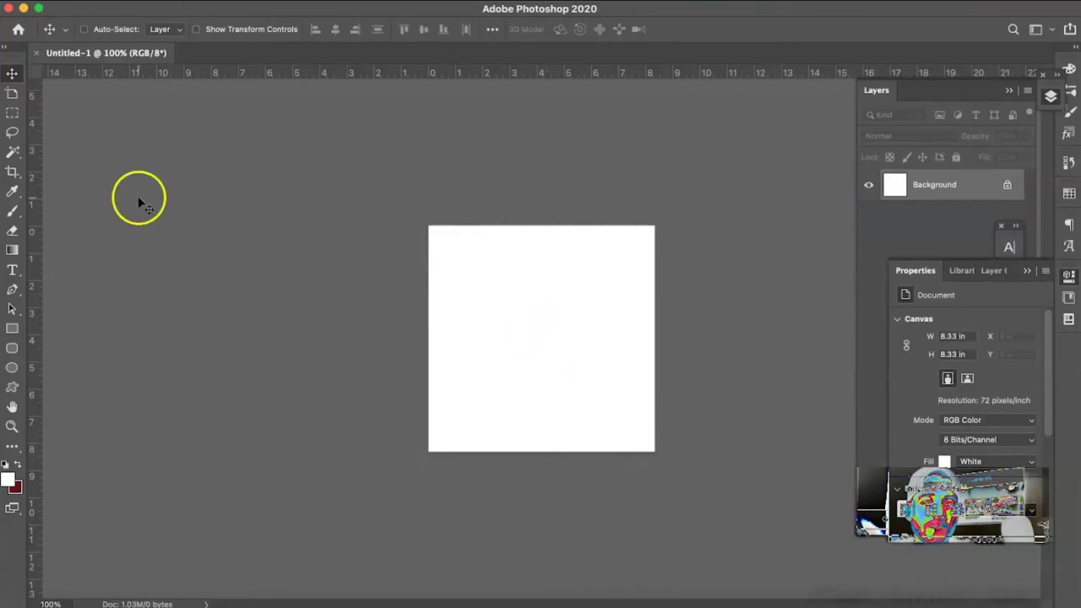
Draw a 500 x 500 px rounded rectangle from its centre with the Rounded Rectangle tool
click(13, 350)
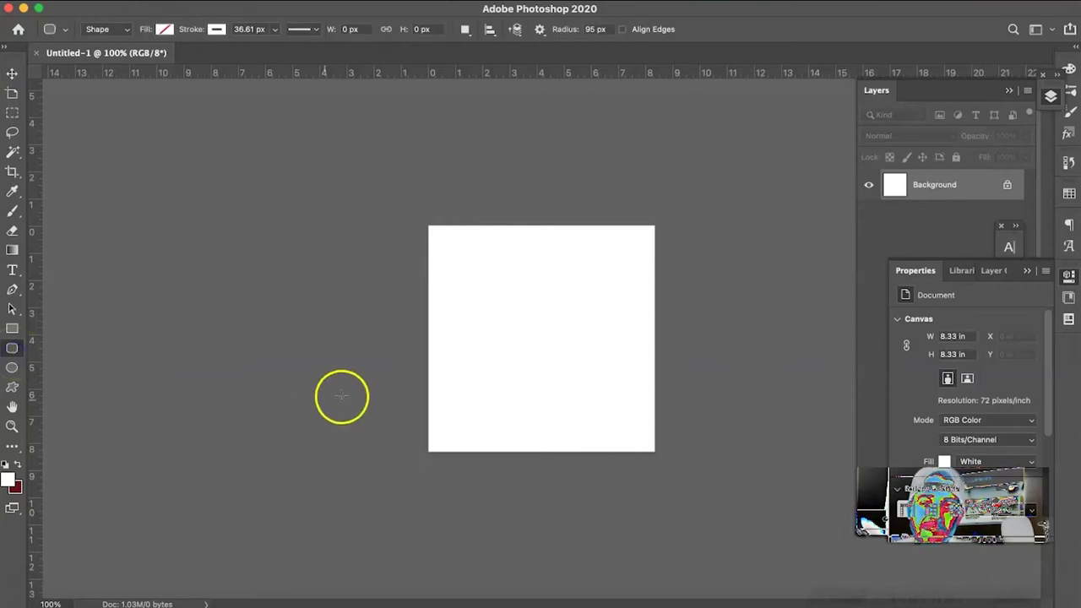
click(534, 332)
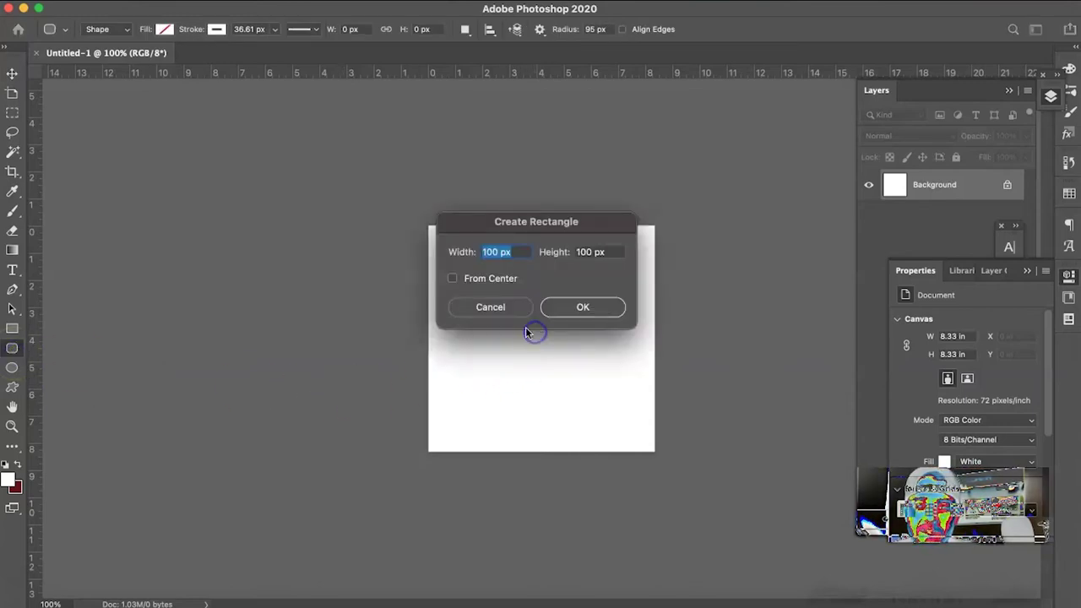
click(452, 279)
click(509, 259)
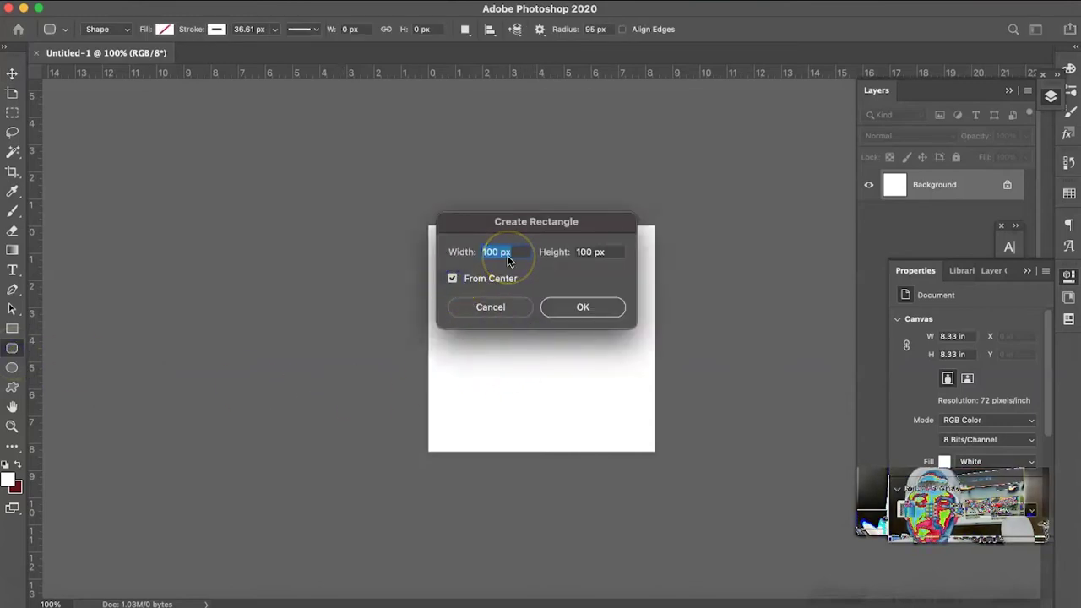
text(50)
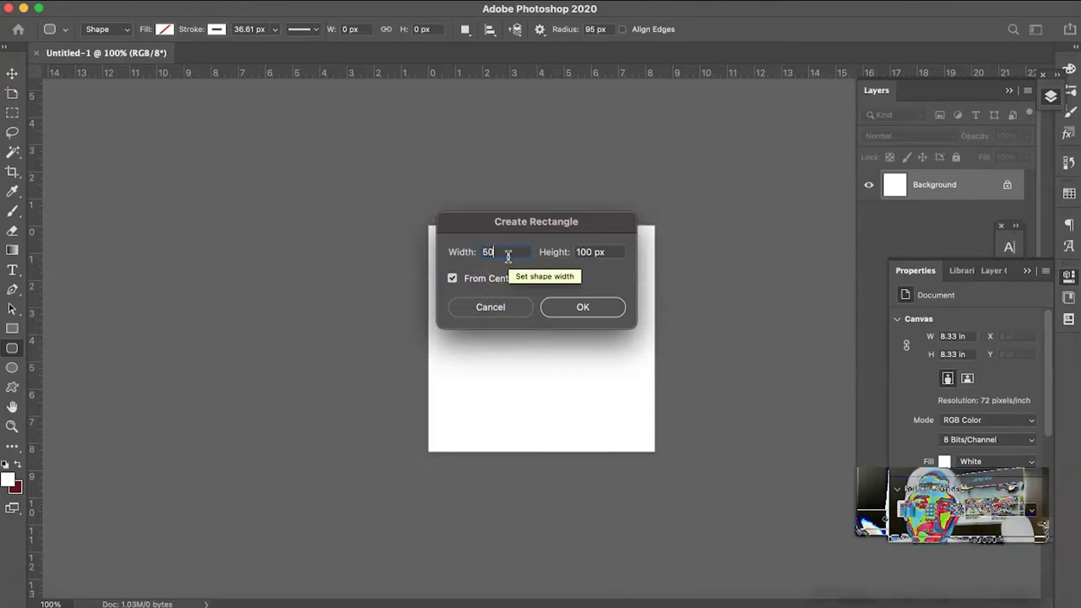
text(0)
key(Tab)
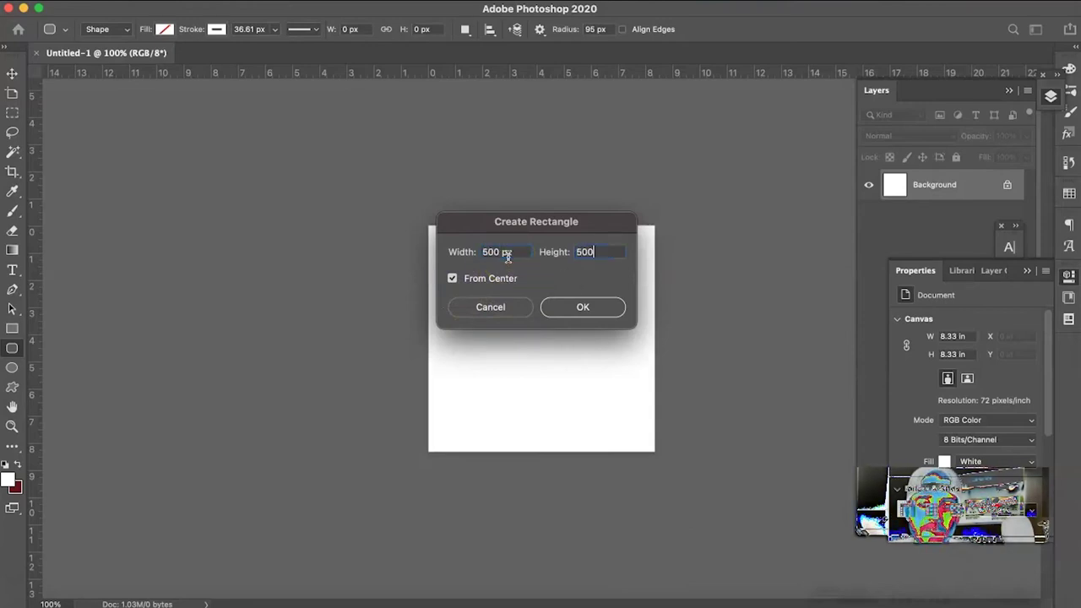
key(Return)
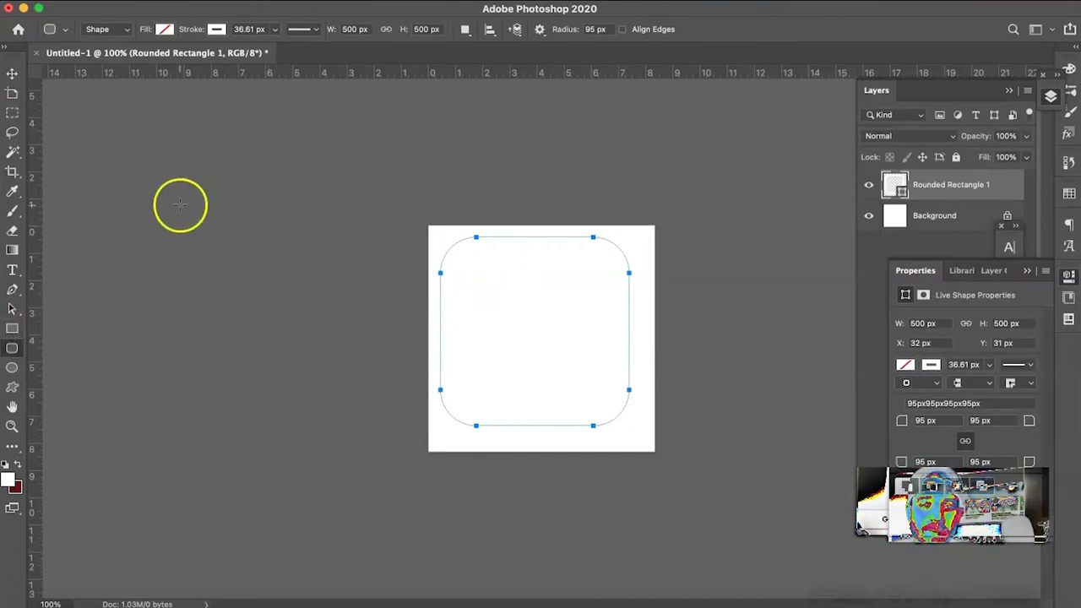
Give the rounded rectangle a black fill and no stroke
click(217, 29)
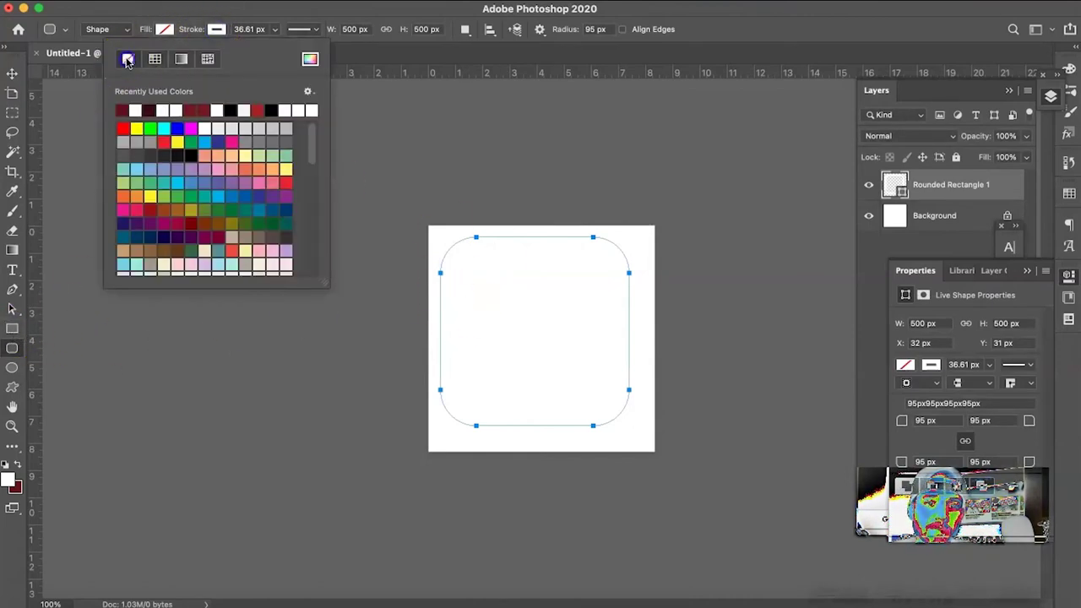
click(127, 60)
click(164, 29)
click(163, 29)
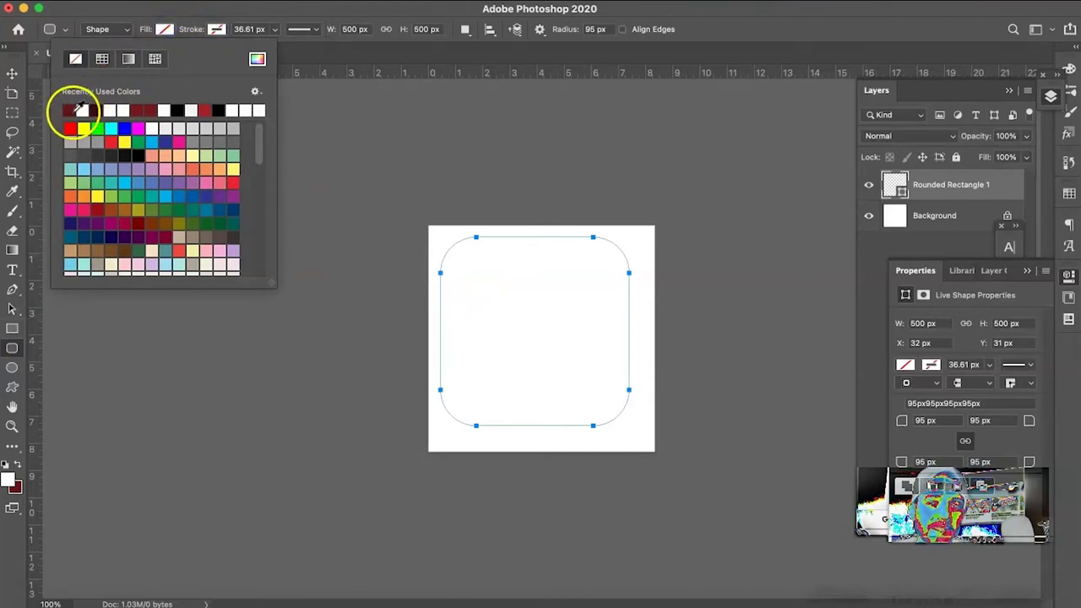
click(218, 110)
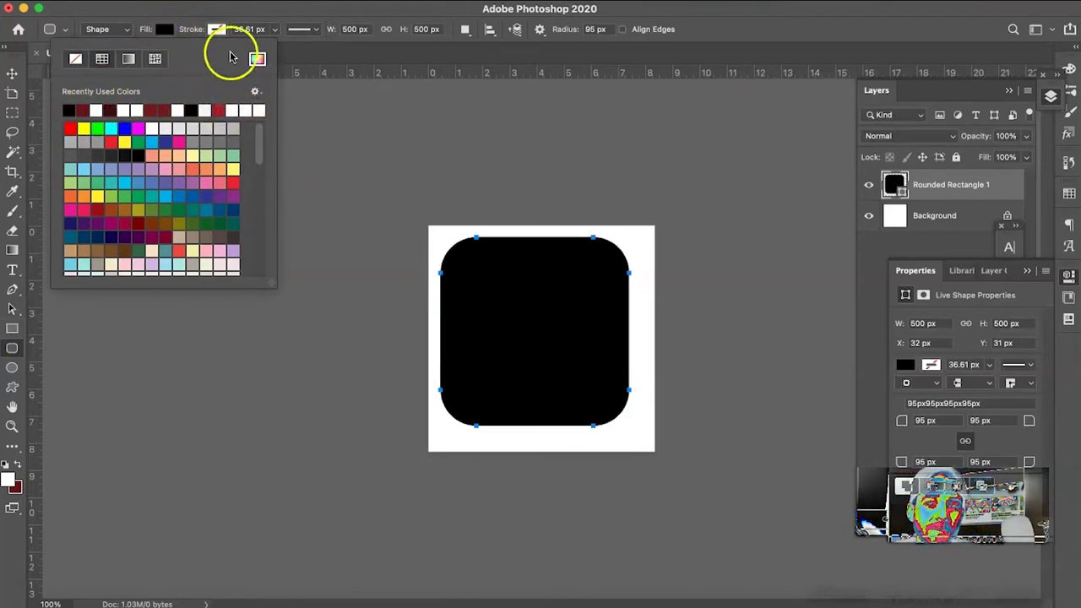
click(218, 11)
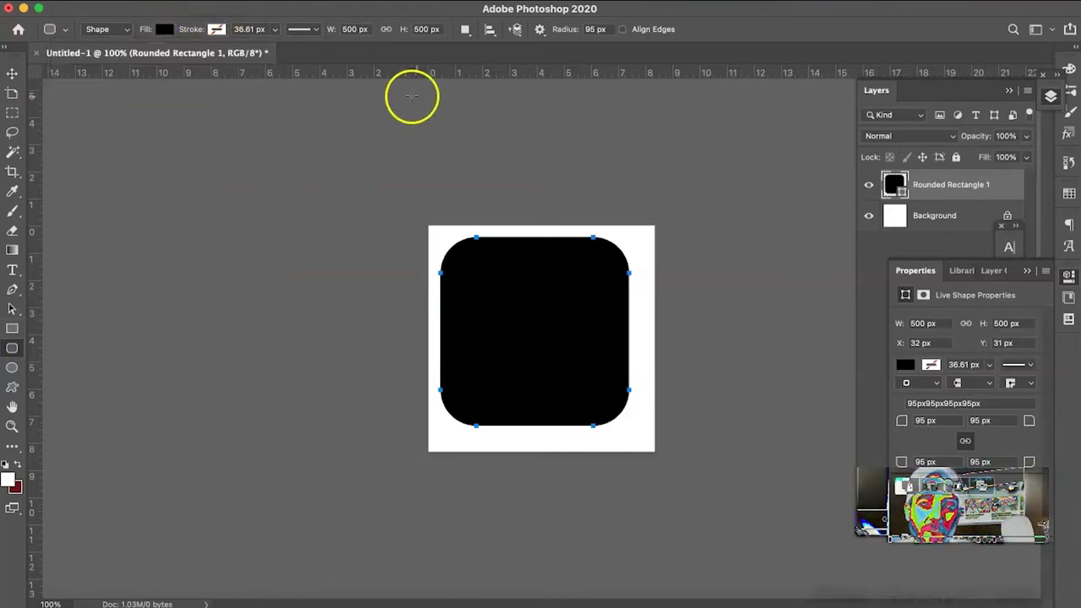
Move the Properties panel beside the canvas and drag the black square toward the centre
drag(911, 275, 201, 116)
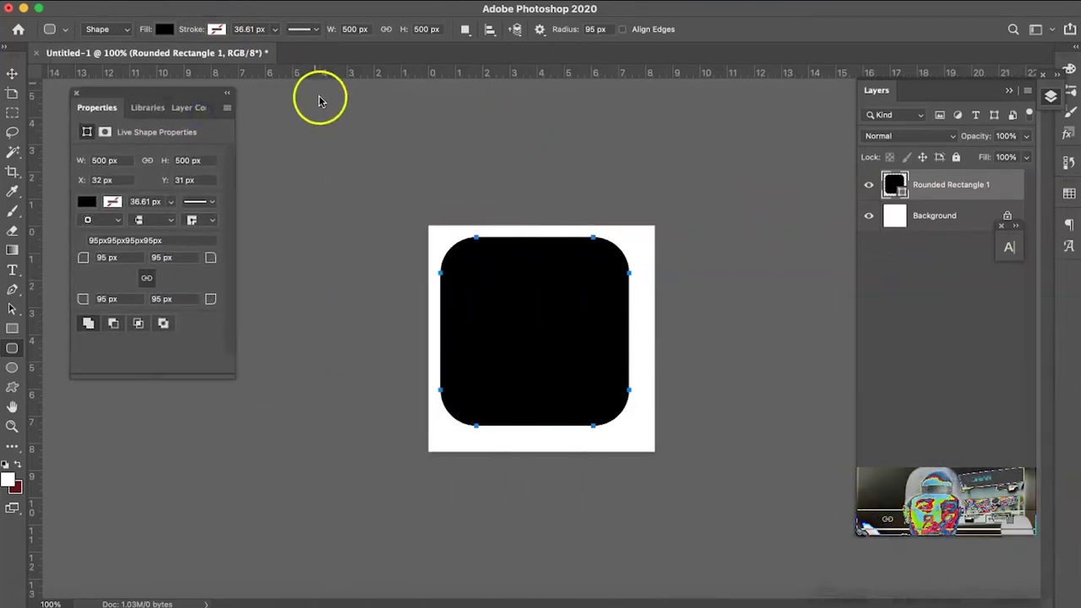
click(12, 72)
drag(557, 311, 564, 319)
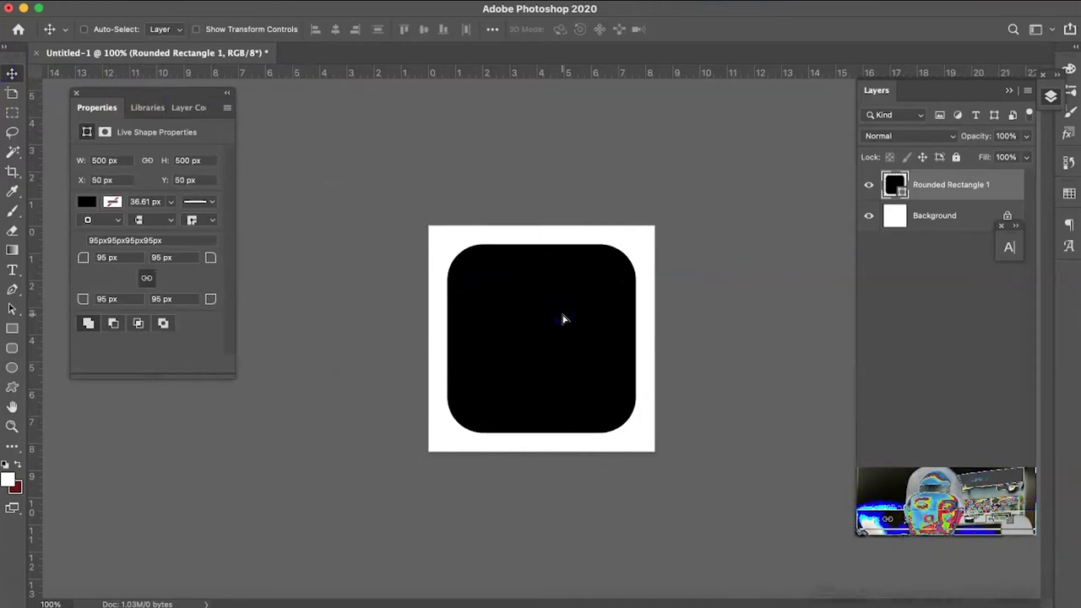
click(106, 257)
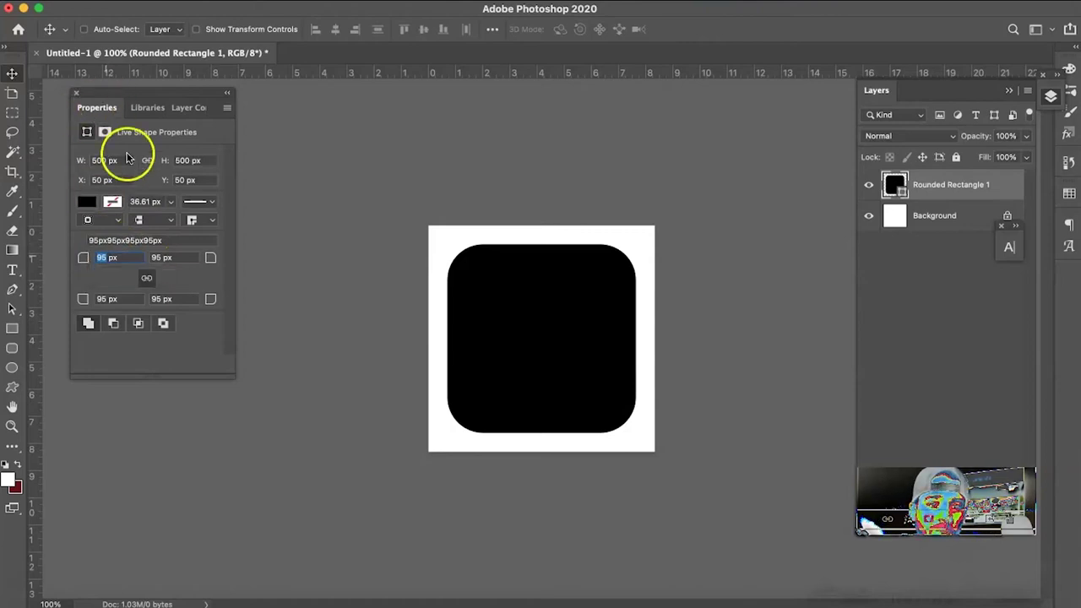
key(Tab)
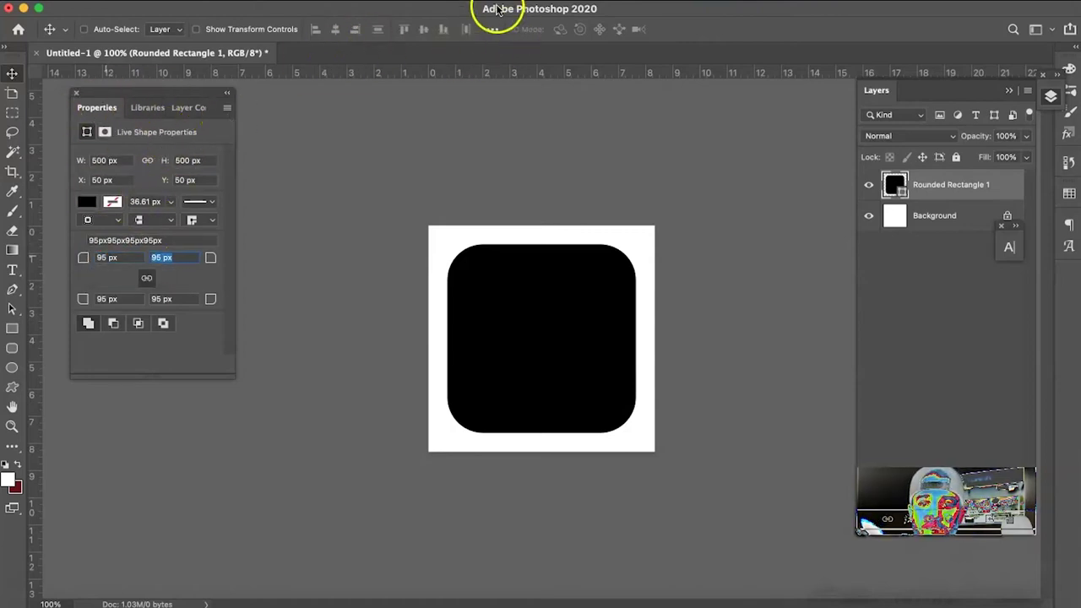
Centre the shape at X 50 px, Y 50 px and enable View > Show > Smart Guides
click(461, 9)
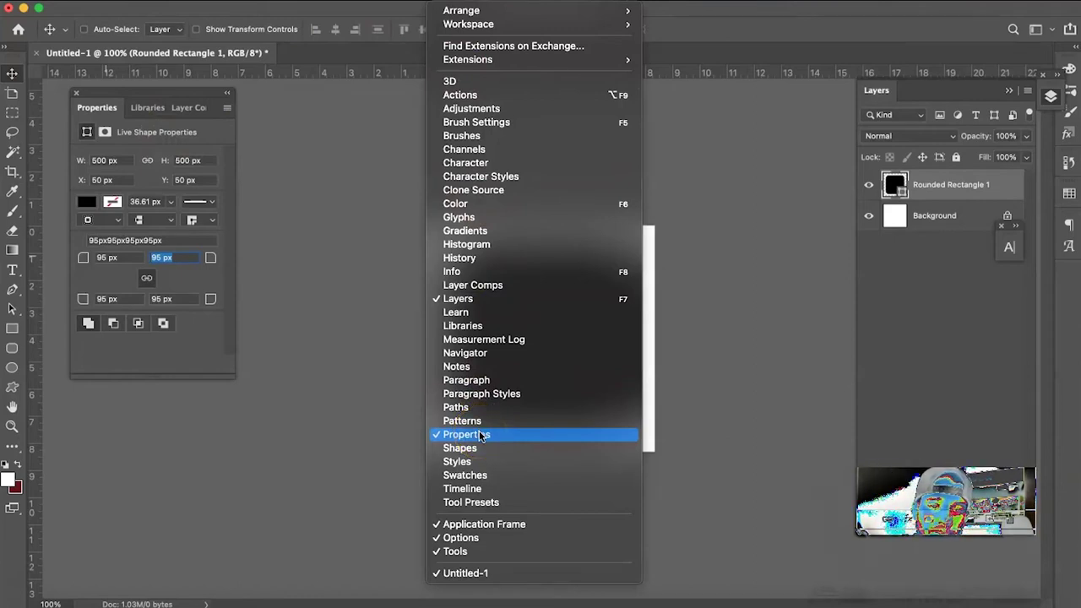
click(369, 301)
drag(495, 314, 554, 328)
click(422, 7)
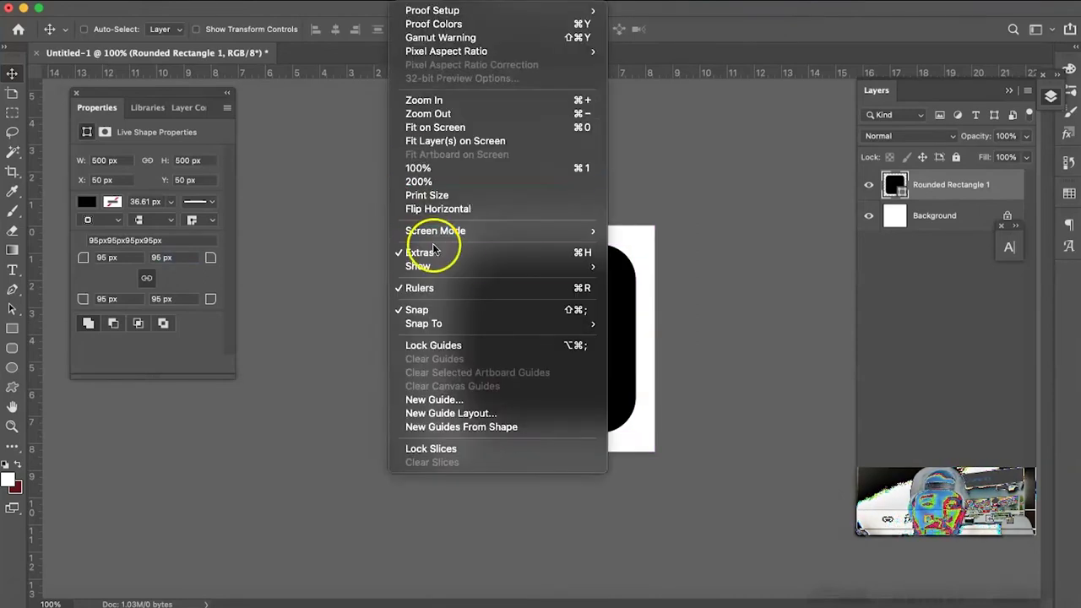
mouse_move(479, 268)
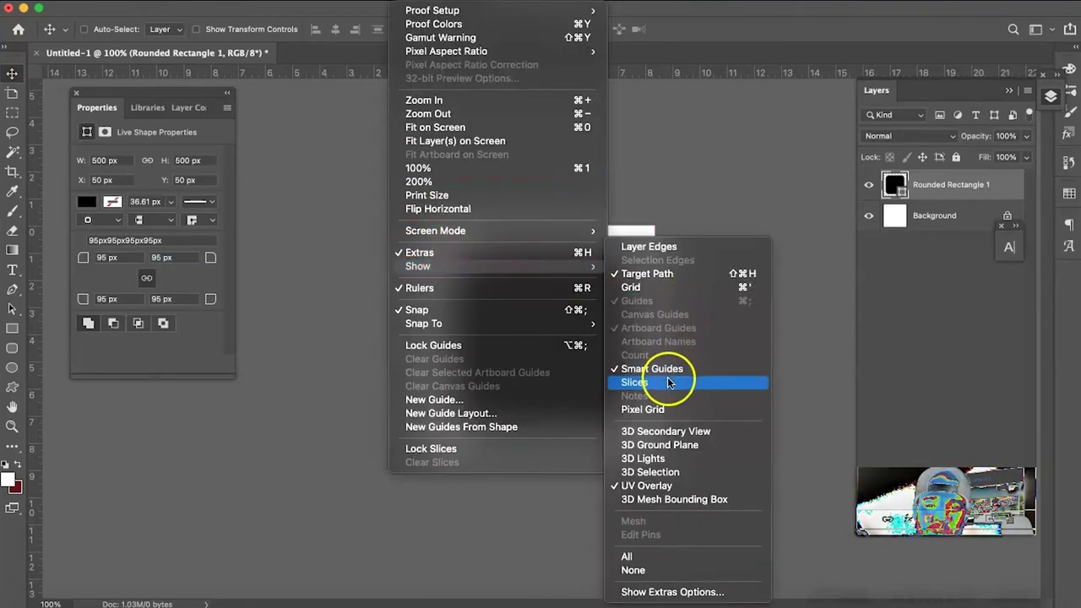
click(556, 315)
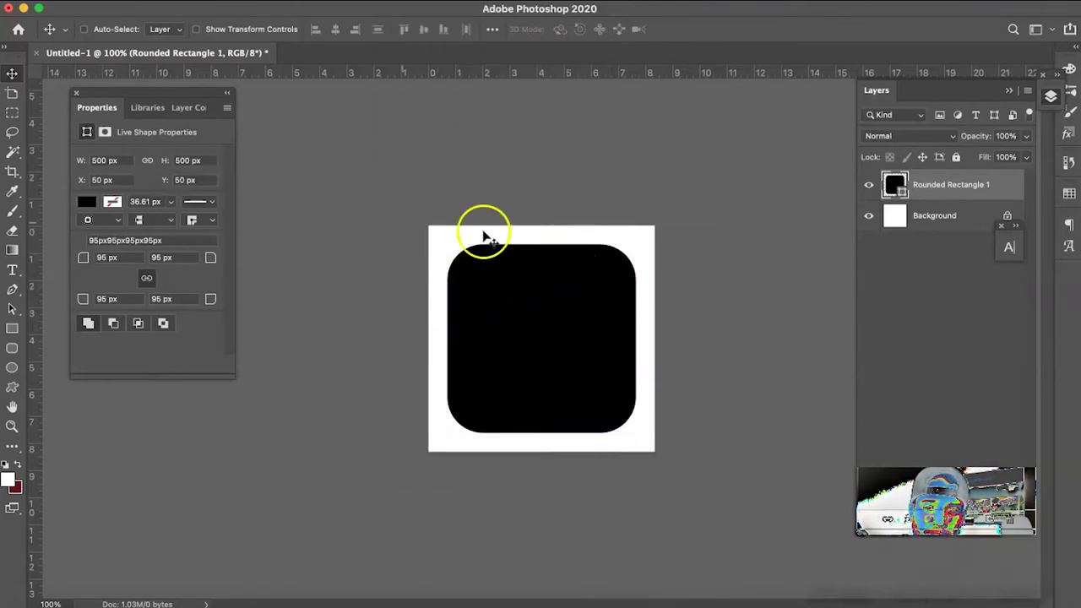
Set all four corner radii to 230 px, turning the square into a circle
click(108, 257)
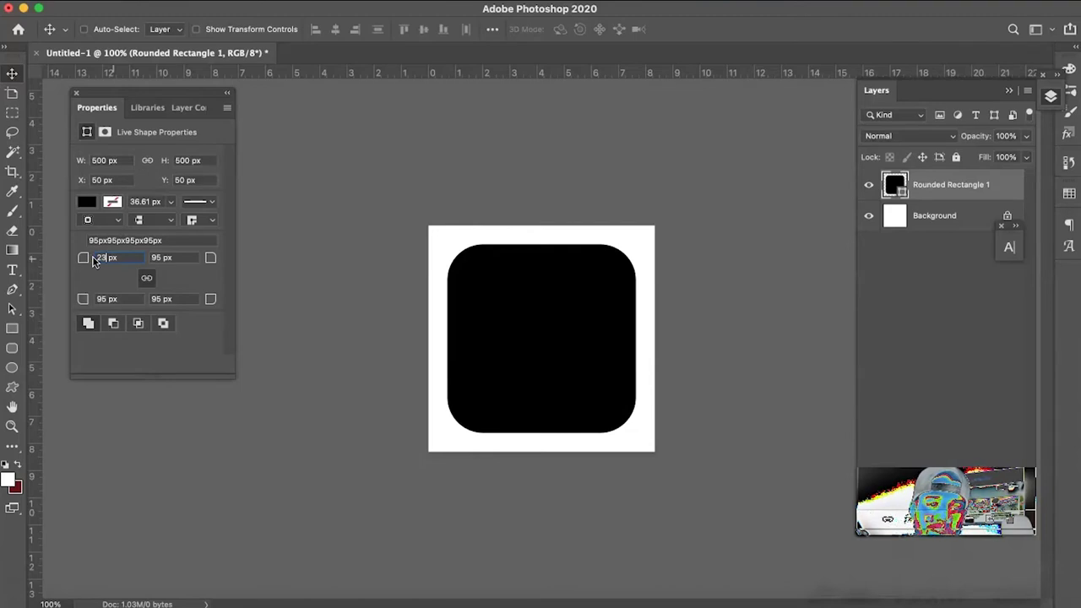
click(147, 277)
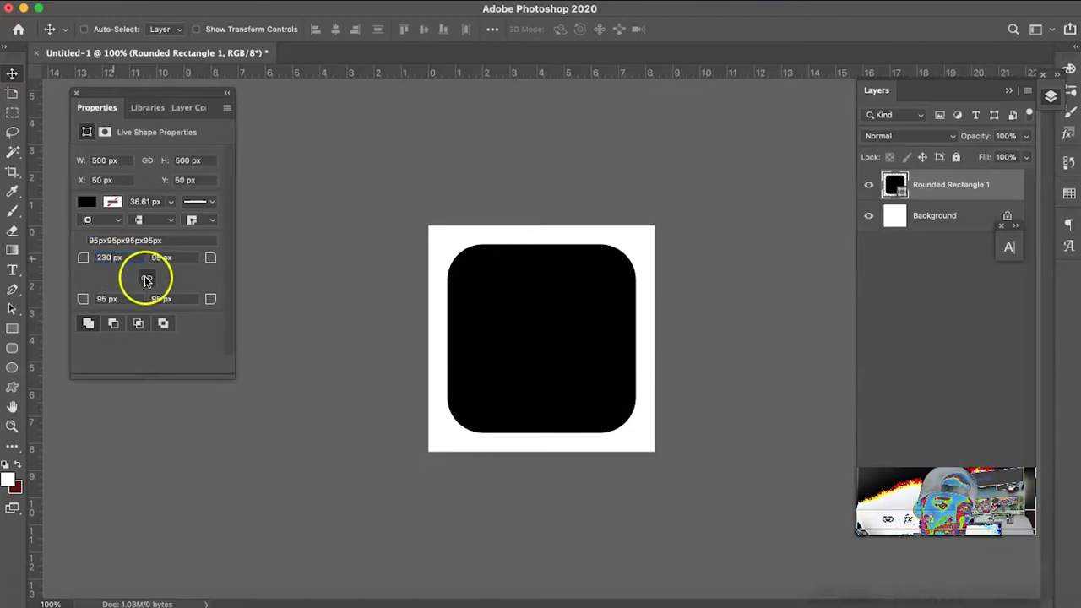
click(177, 258)
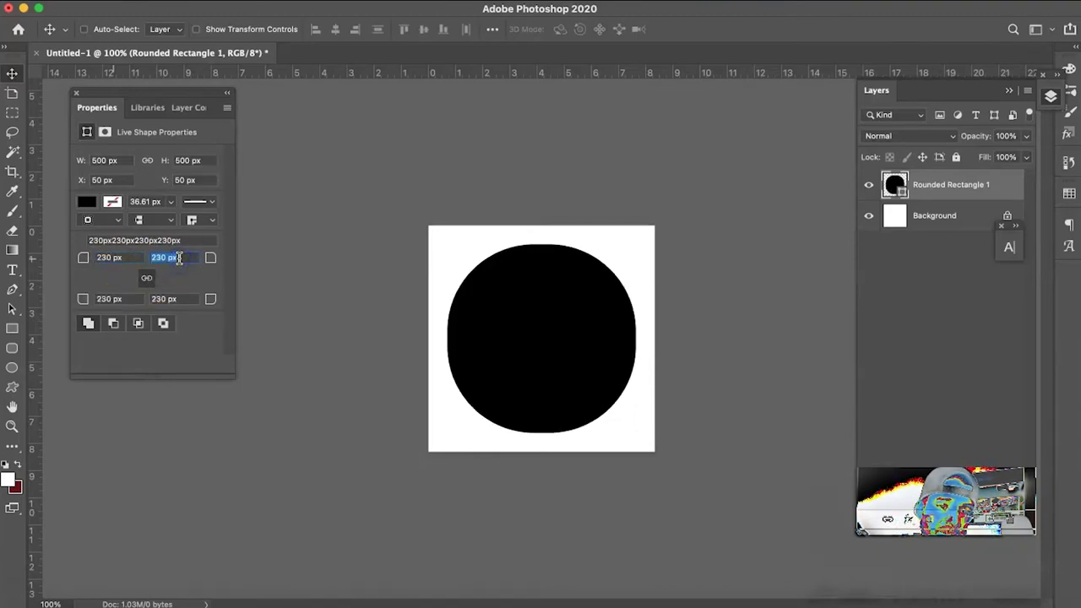
click(642, 294)
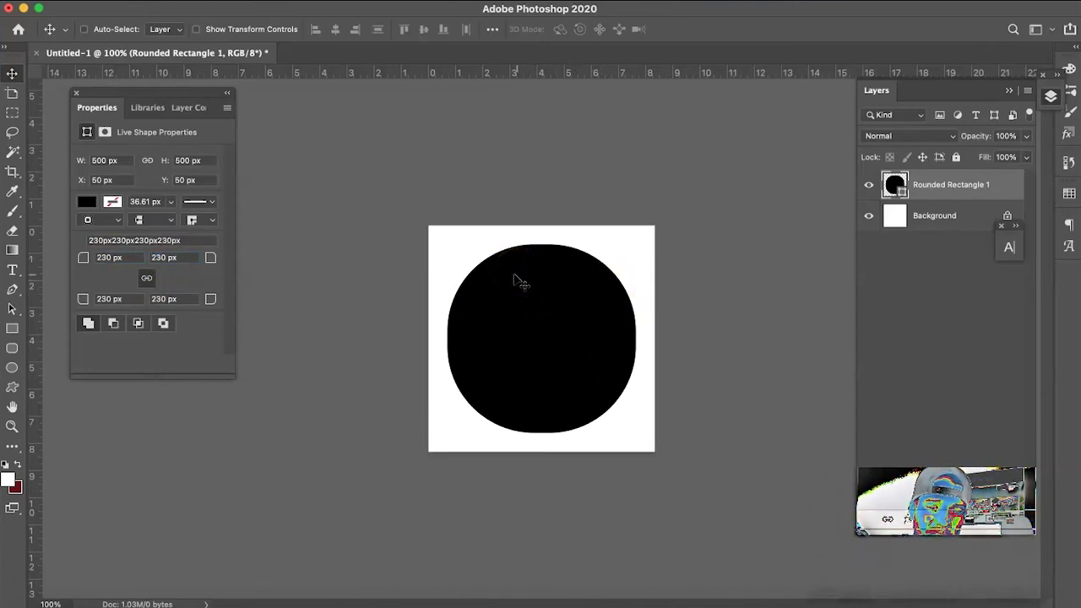
Collapse the Properties and Layers panels to icons
click(226, 93)
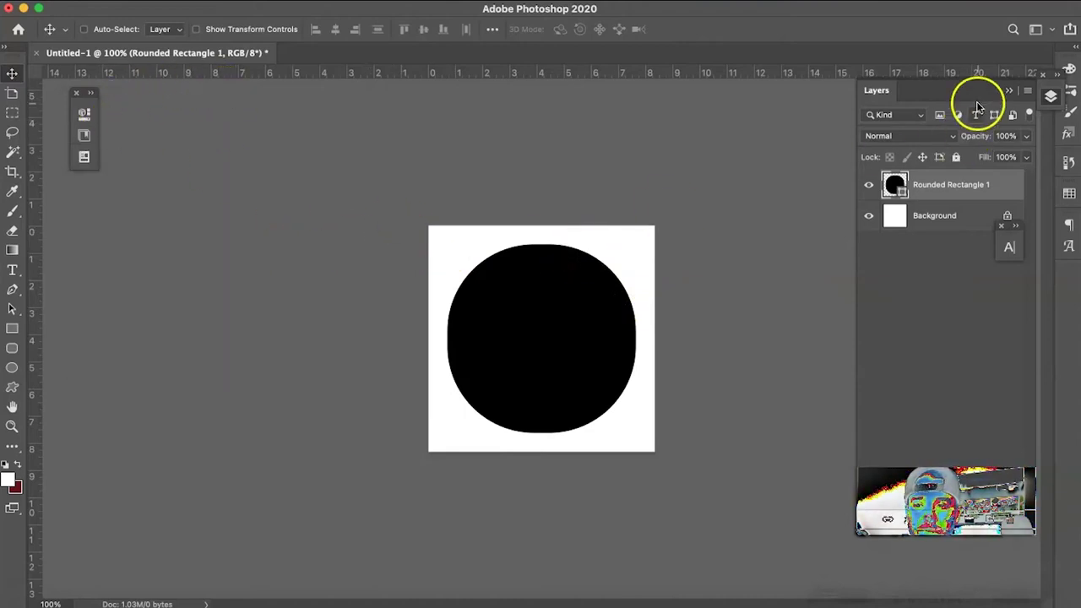
click(1008, 91)
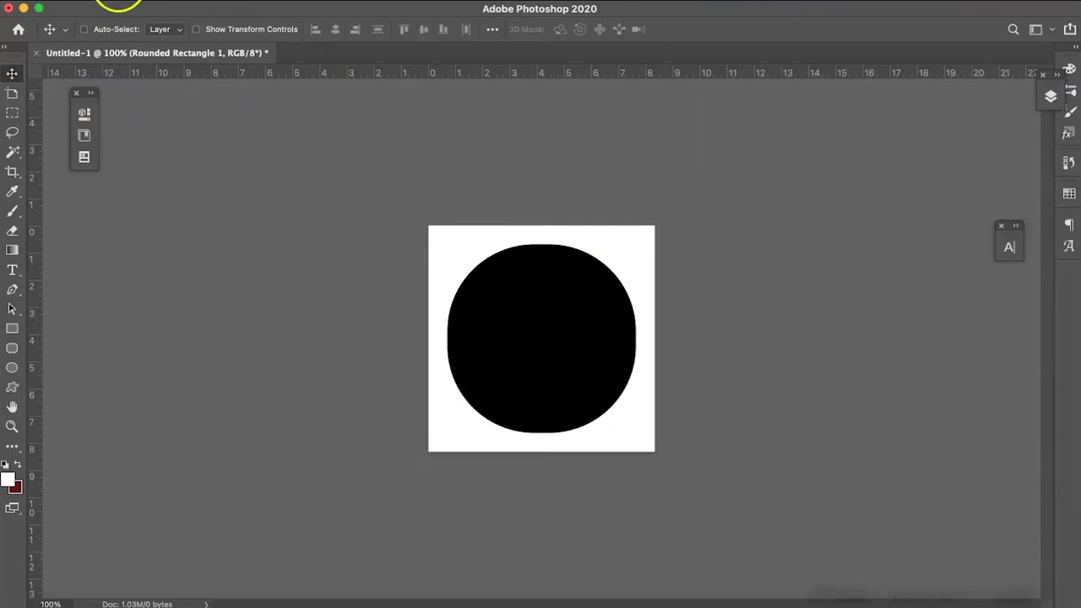
click(119, 2)
Place Embedded the portrait photo from the Downloads folder onto the canvas
click(164, 267)
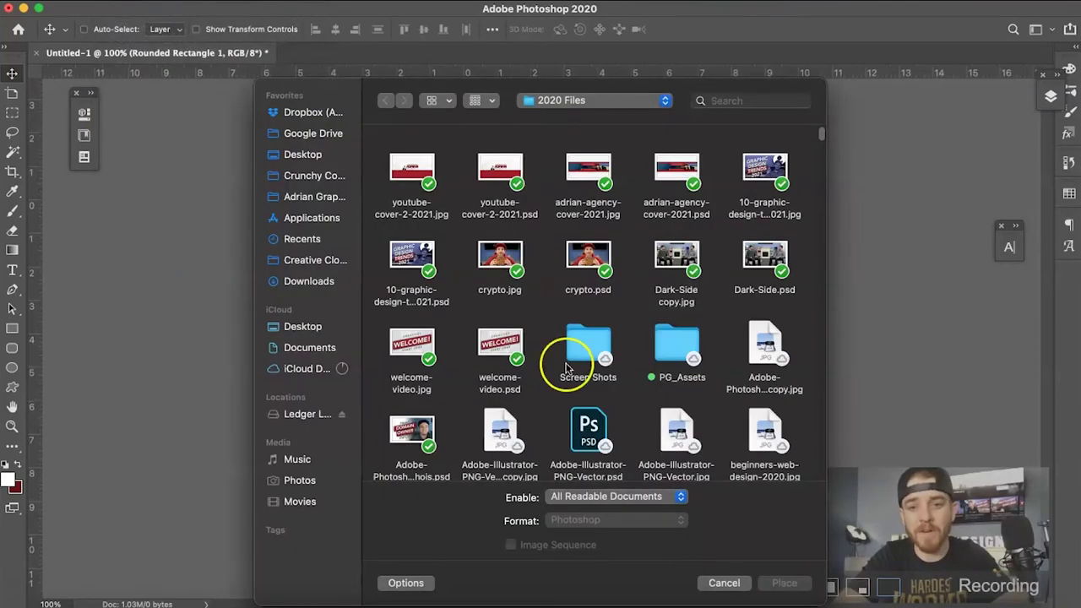
scroll(566, 369, down, 2)
scroll(565, 369, down, 2)
click(308, 281)
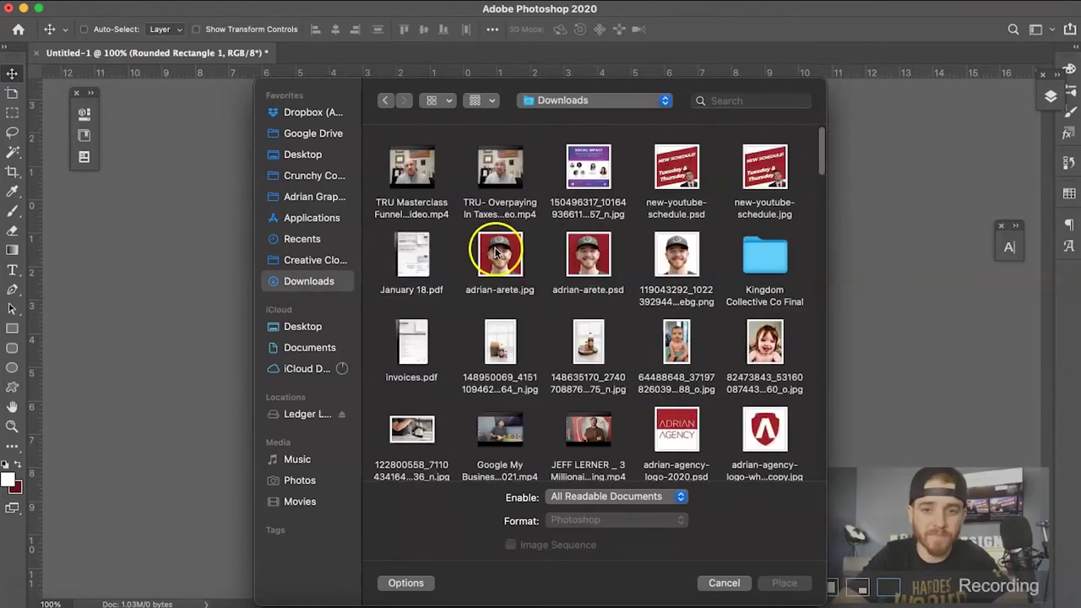
click(495, 248)
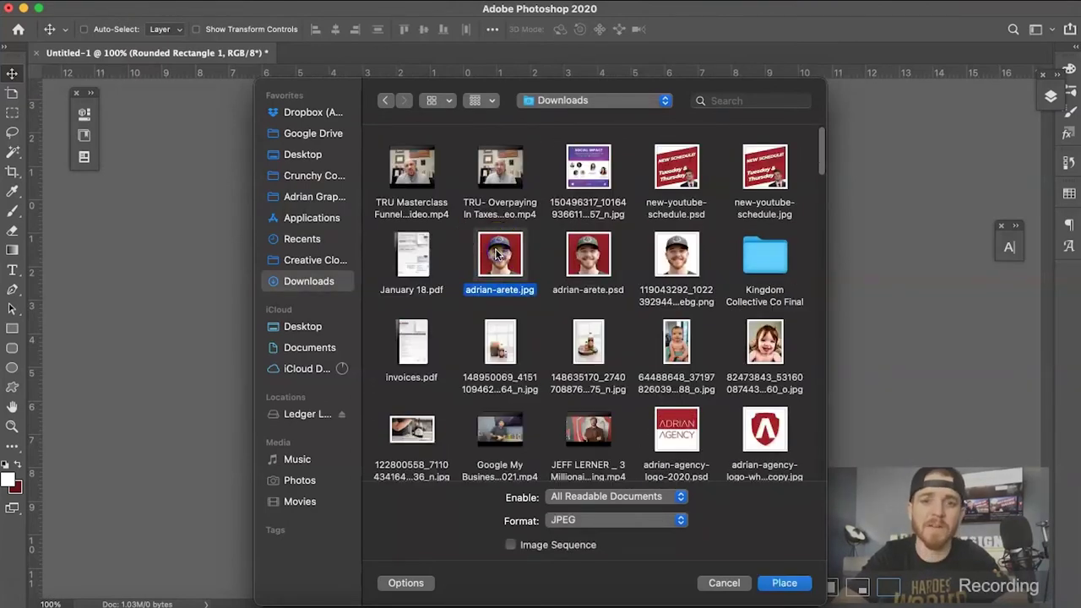
double_click(497, 253)
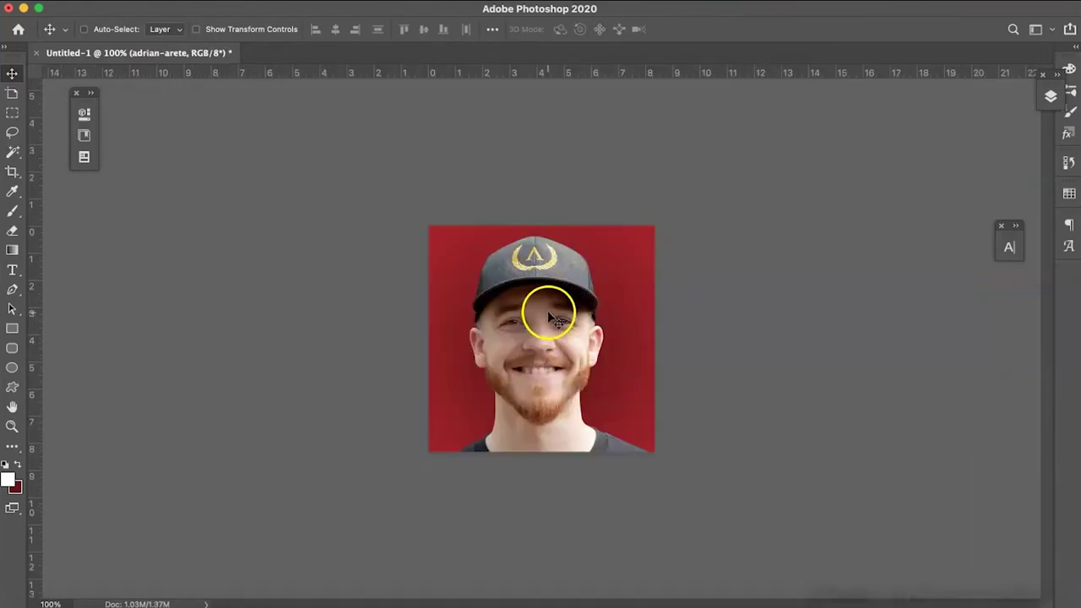
Clip the photo to the circle, scale it down with Free Transform, and reposition it inside
click(1050, 95)
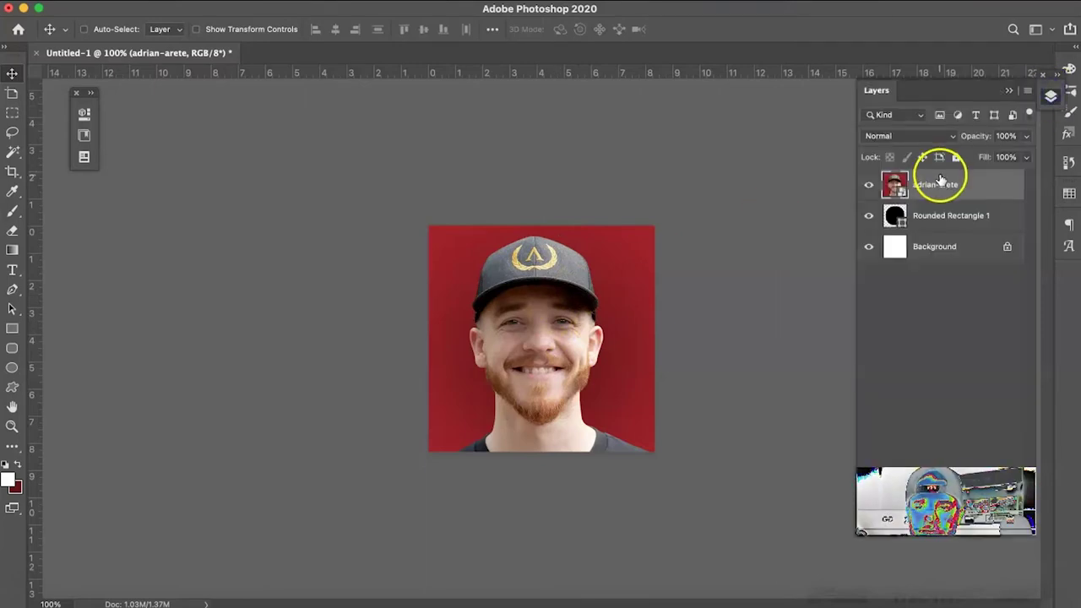
alt+click(981, 195)
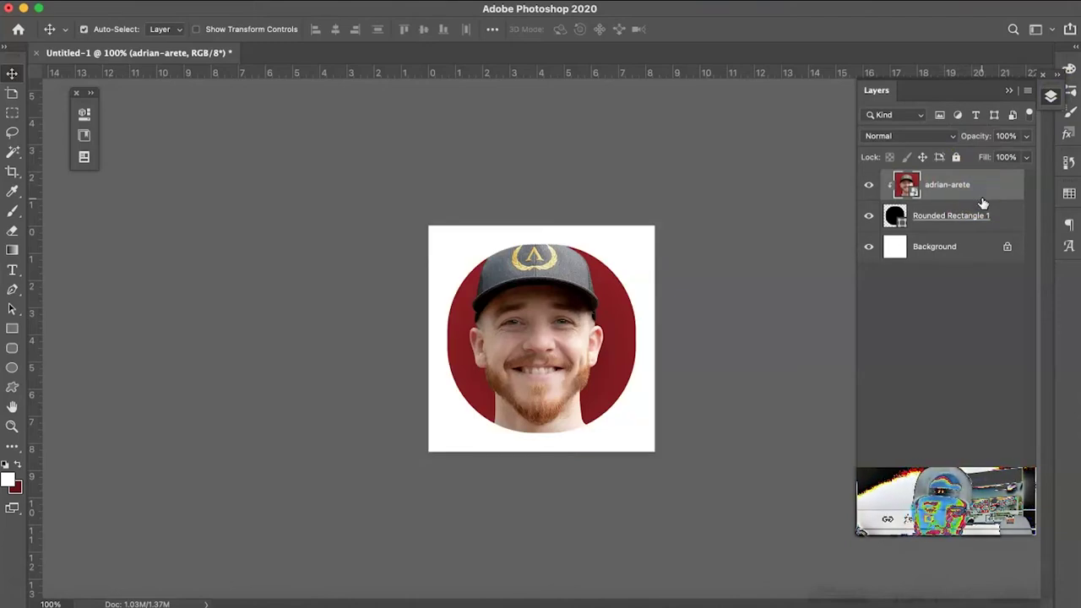
key(super+t)
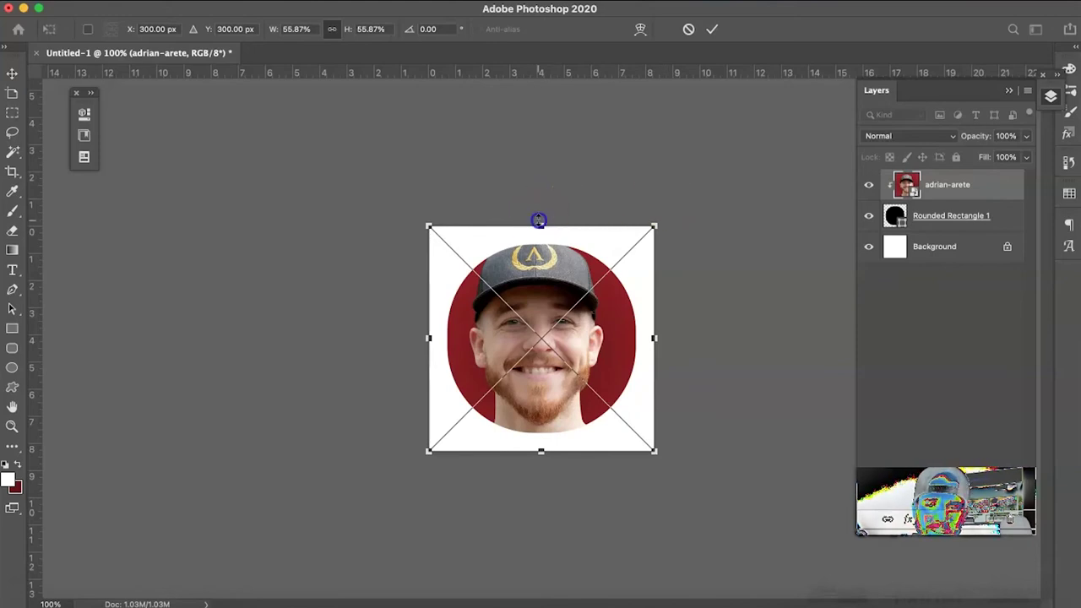
drag(539, 220, 541, 243)
key(Return)
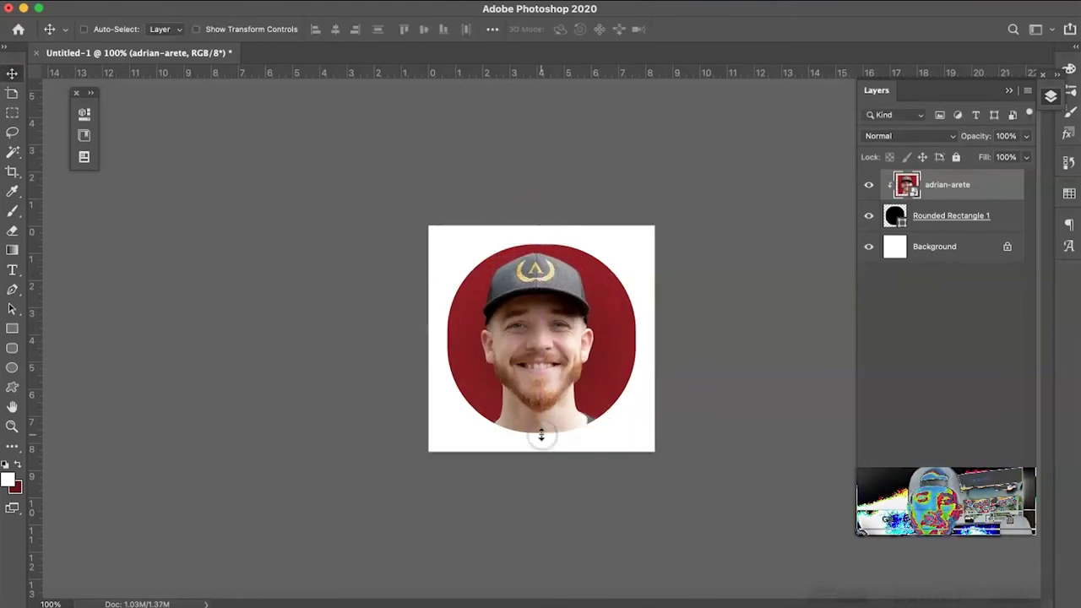
drag(514, 390, 519, 397)
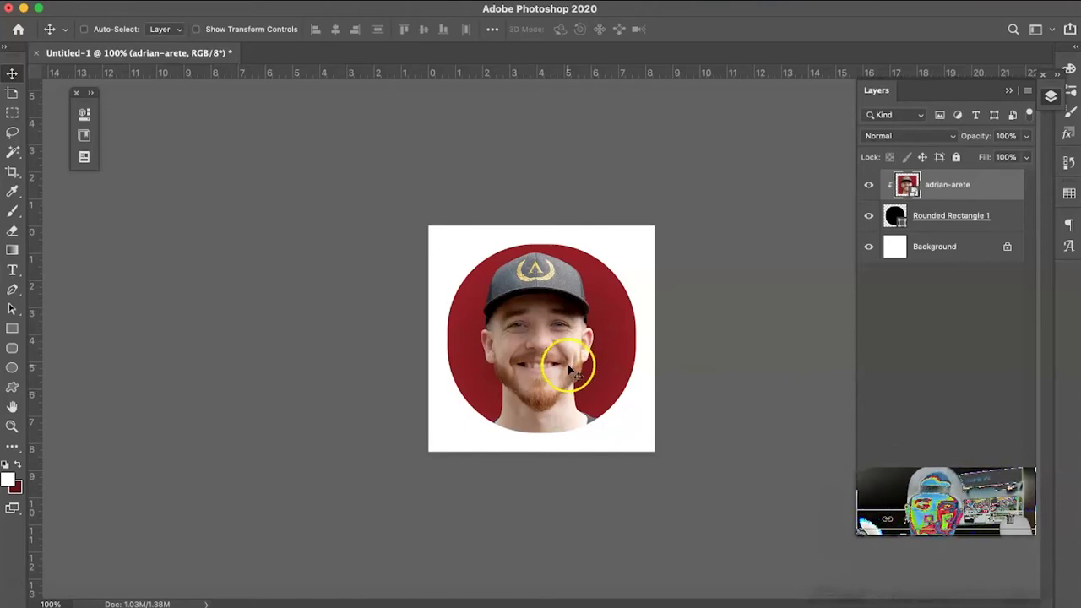
click(1011, 217)
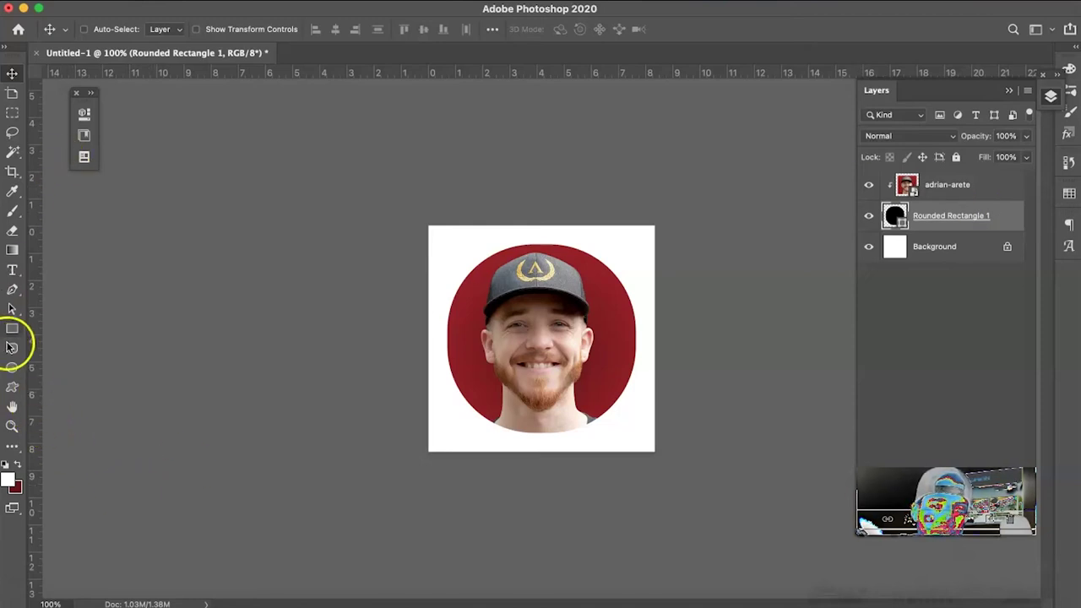
Give the circle a solid yellow outline after trying gradient and dark red
click(12, 348)
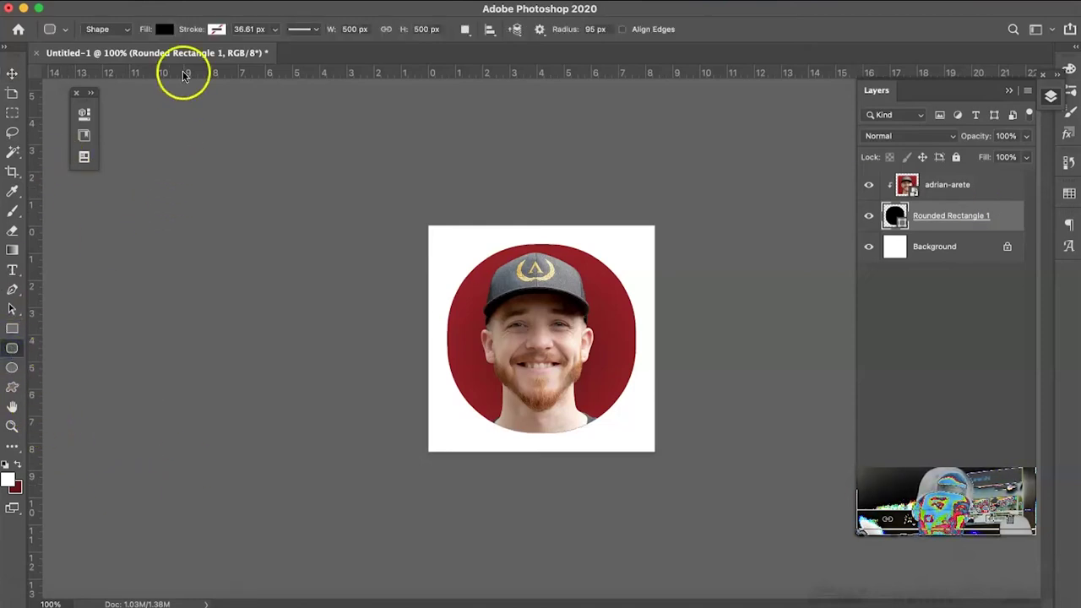
click(216, 31)
click(128, 58)
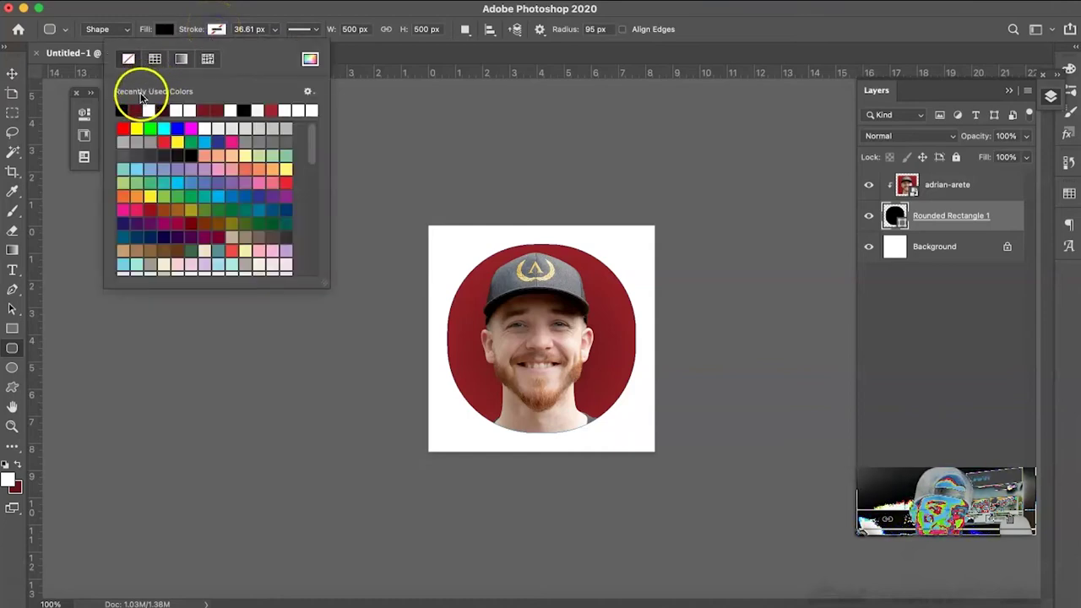
click(181, 59)
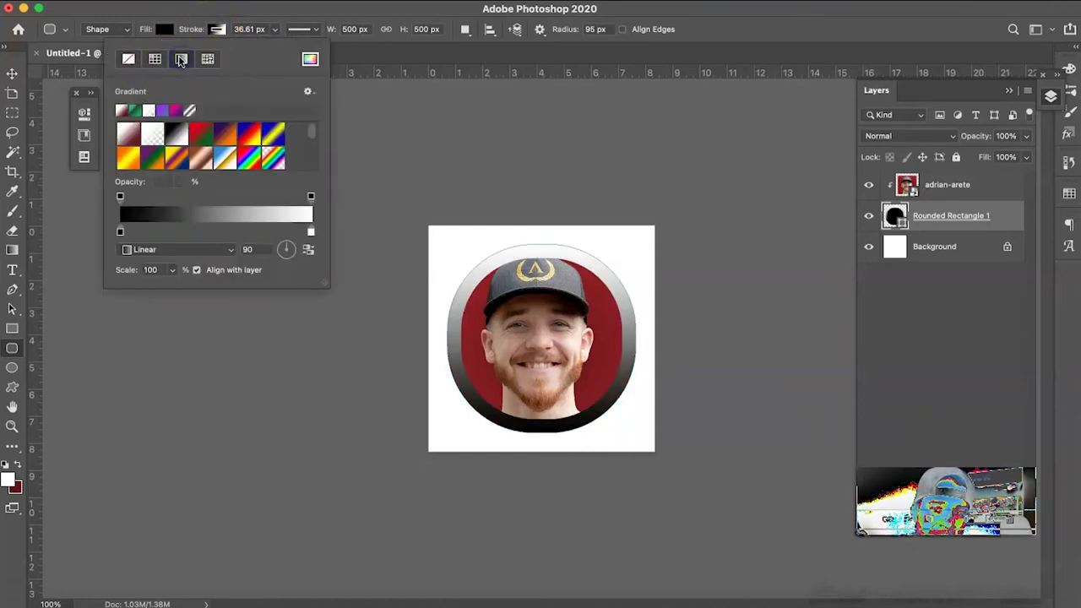
click(156, 60)
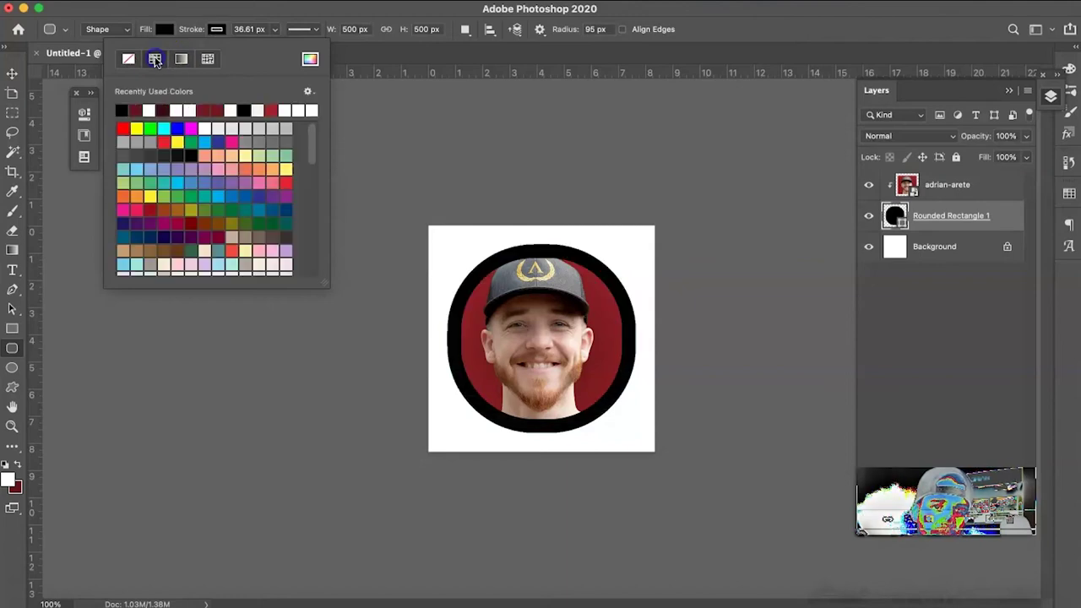
click(136, 110)
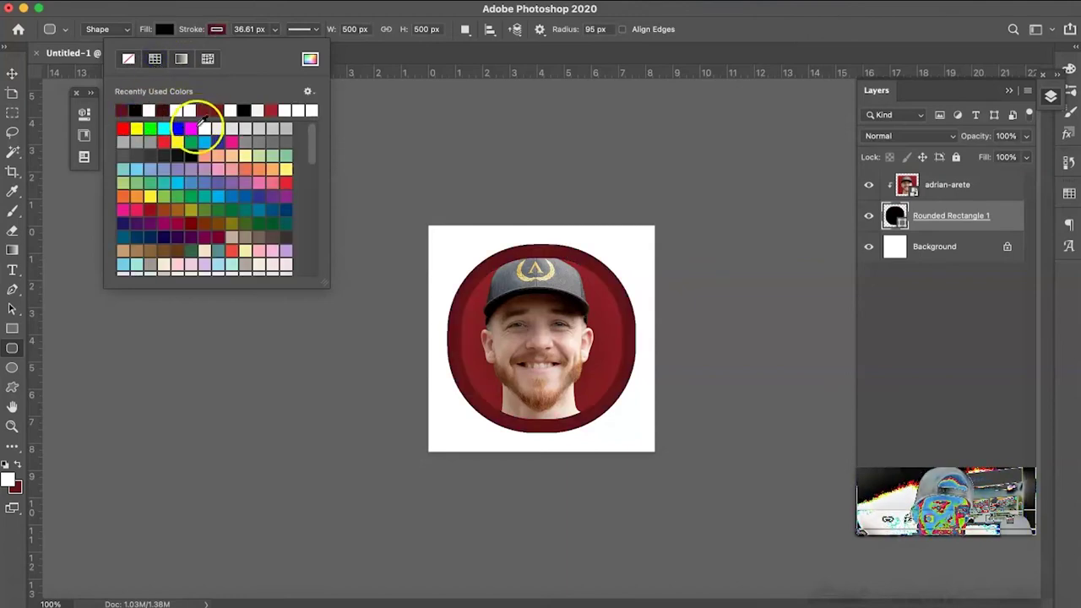
click(178, 140)
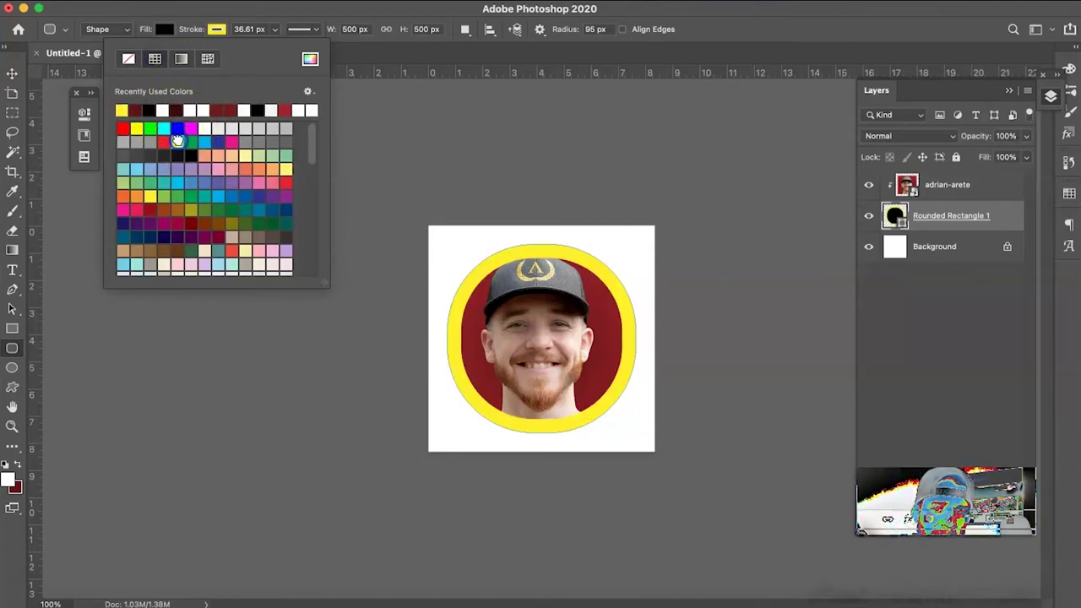
Thin the outline to 12.61 px, try magenta and blue, then switch it to a pattern fill
click(249, 29)
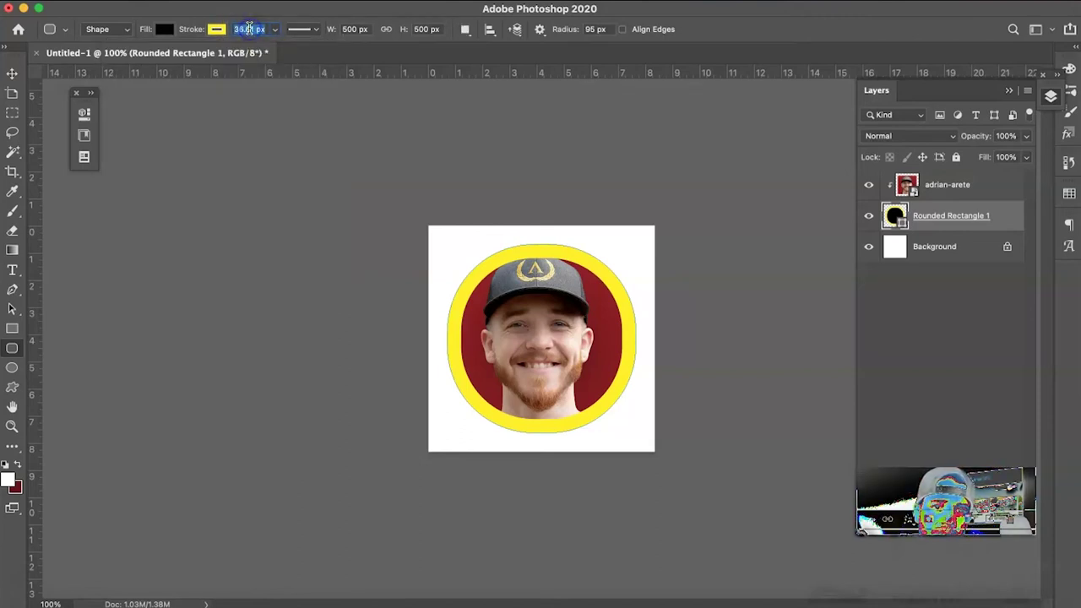
key(Up)
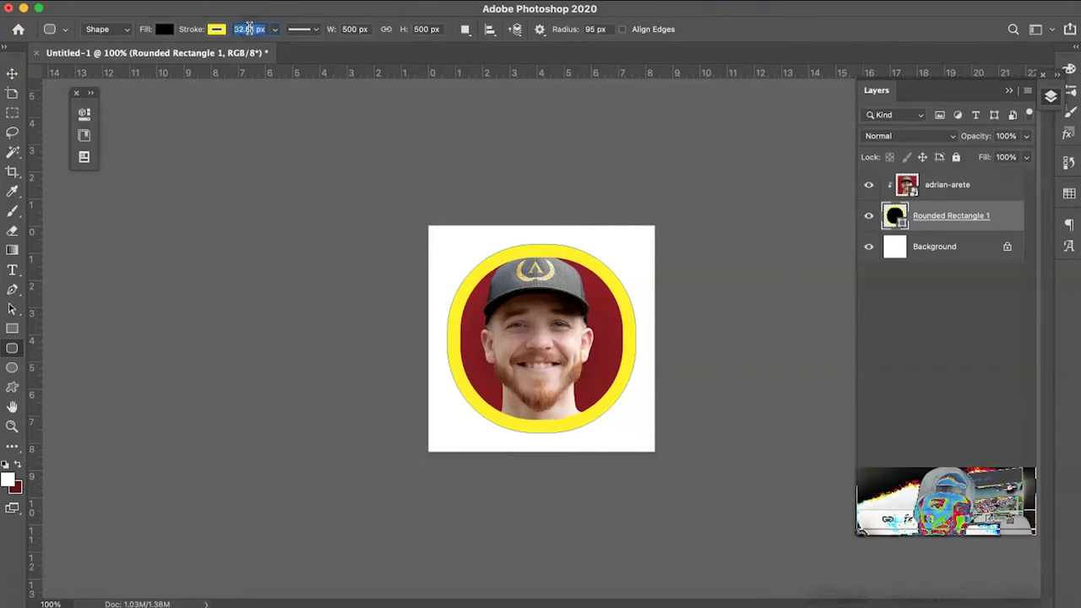
click(249, 28)
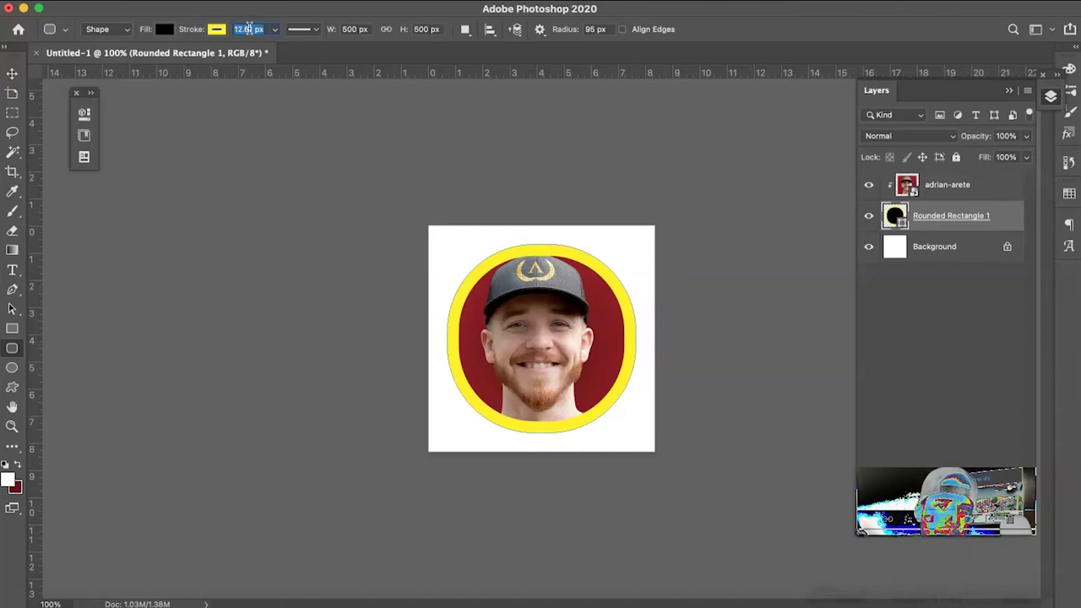
key(Return)
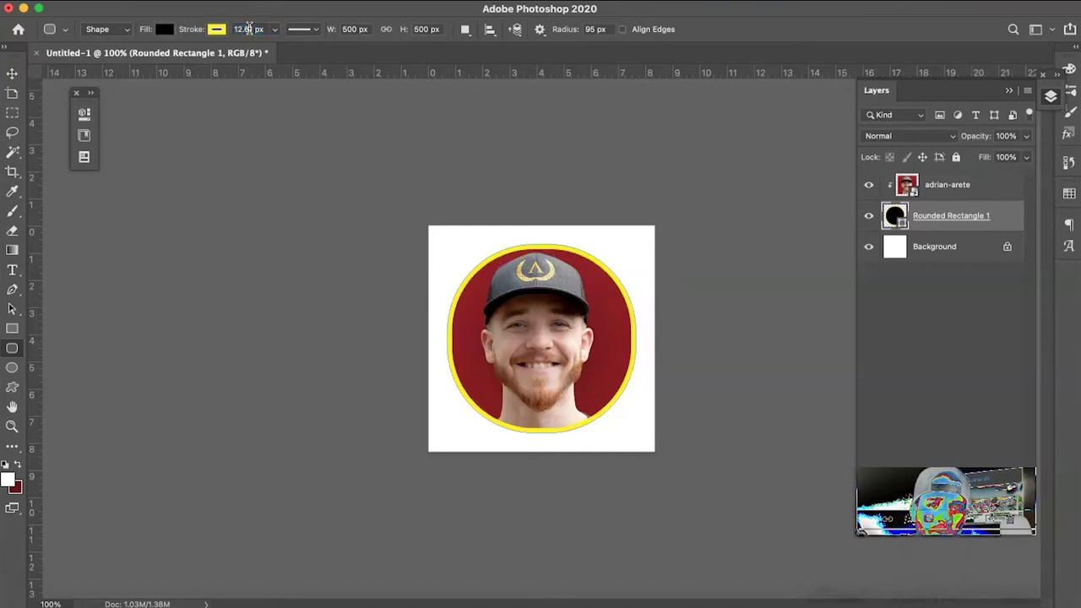
click(217, 32)
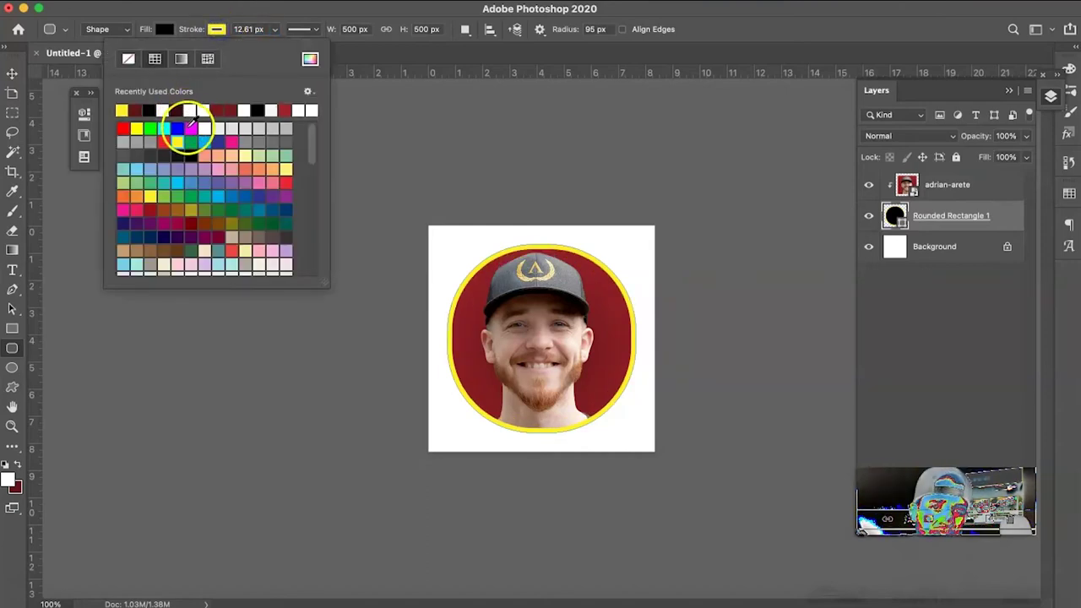
click(190, 128)
click(174, 128)
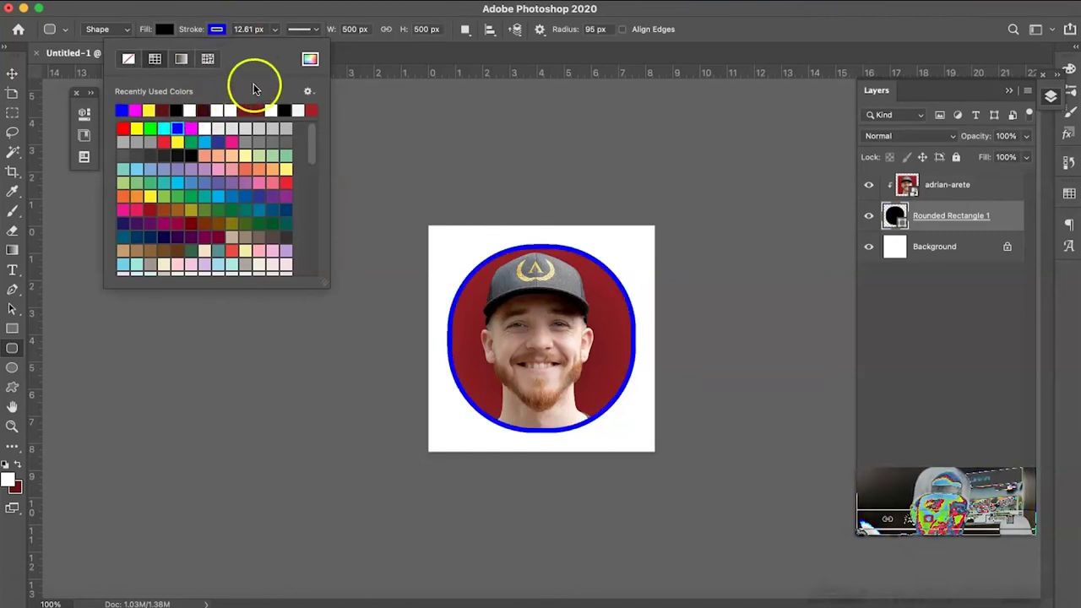
click(209, 59)
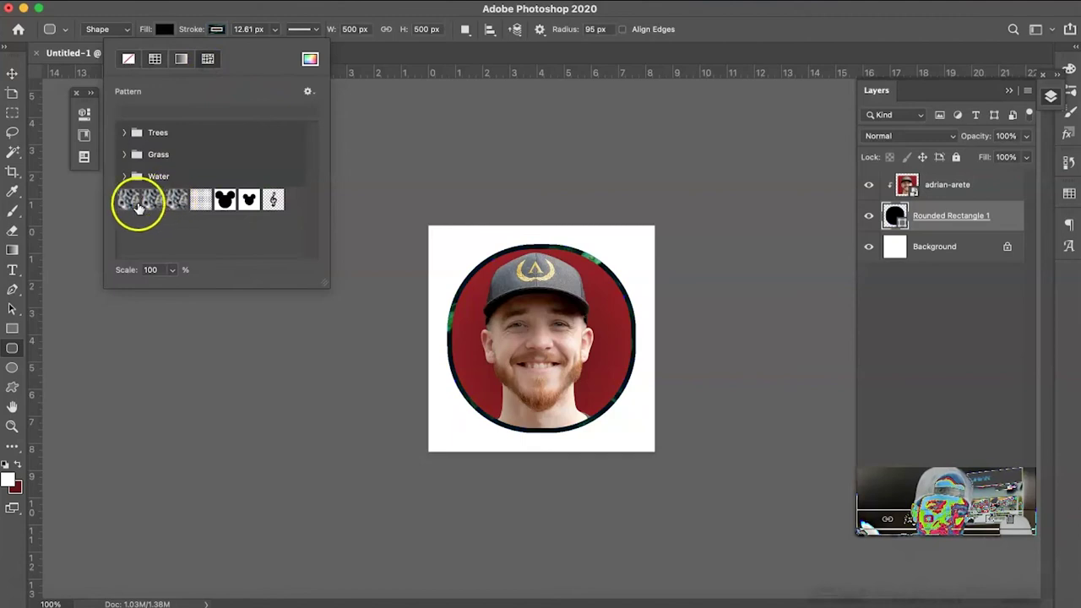
Preview grey, dotted, mouse-ear and treble-clef patterns on the border and browse the Grass and Trees sets
click(131, 201)
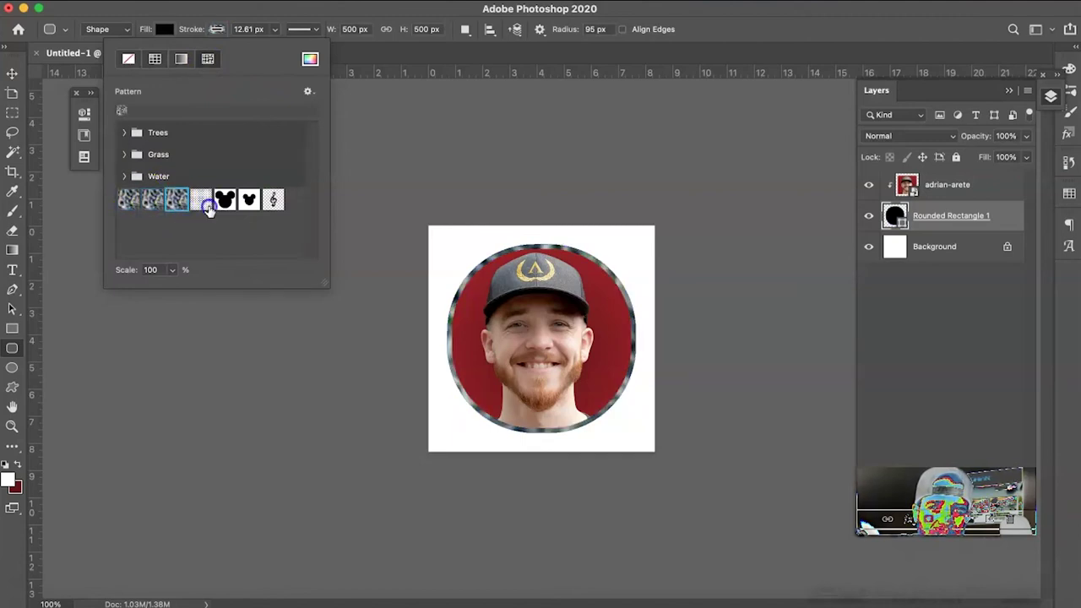
click(206, 205)
click(224, 202)
click(248, 202)
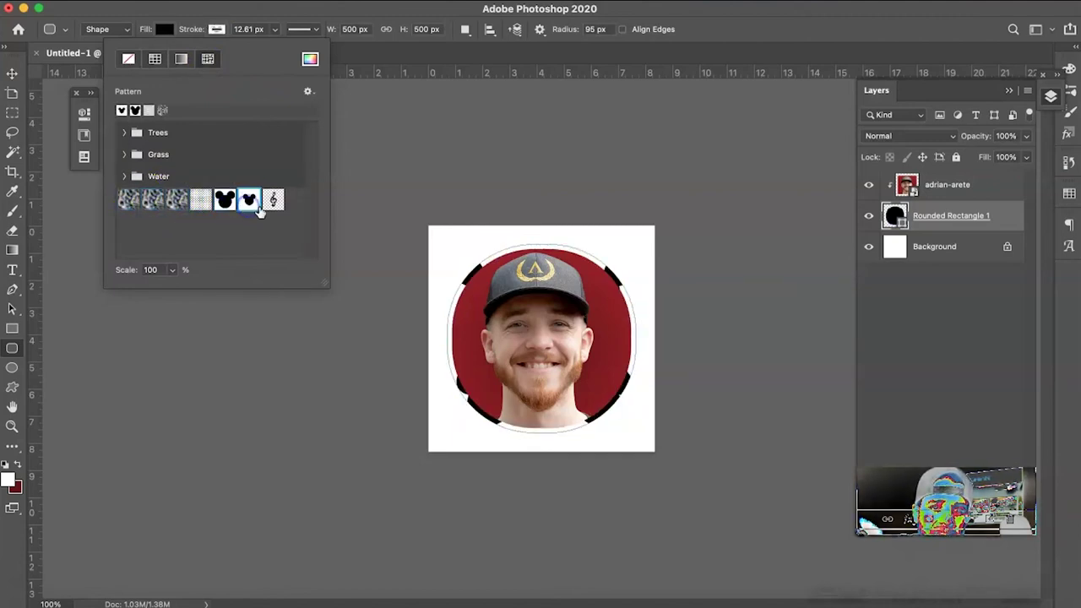
click(273, 201)
click(123, 154)
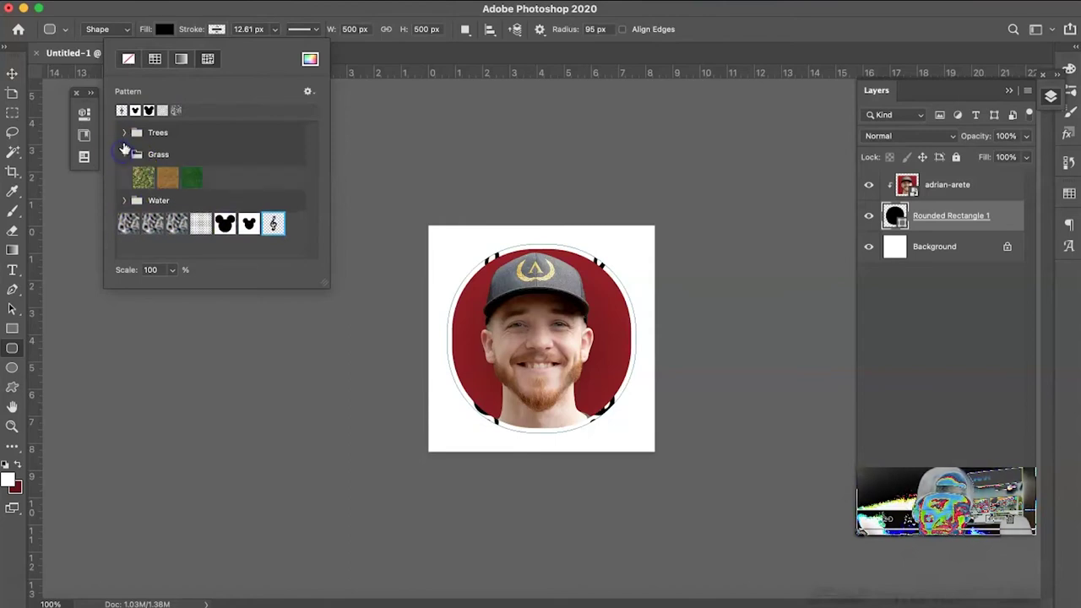
click(124, 132)
click(307, 91)
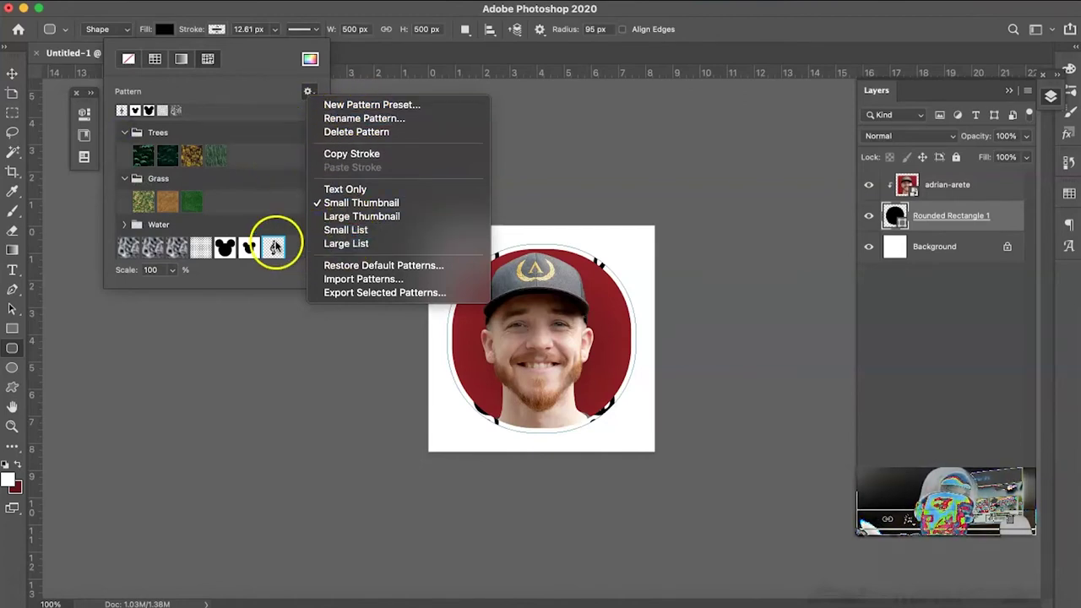
Try Water and Grass patterns, then settle on the brown Trees pattern for the border
click(176, 247)
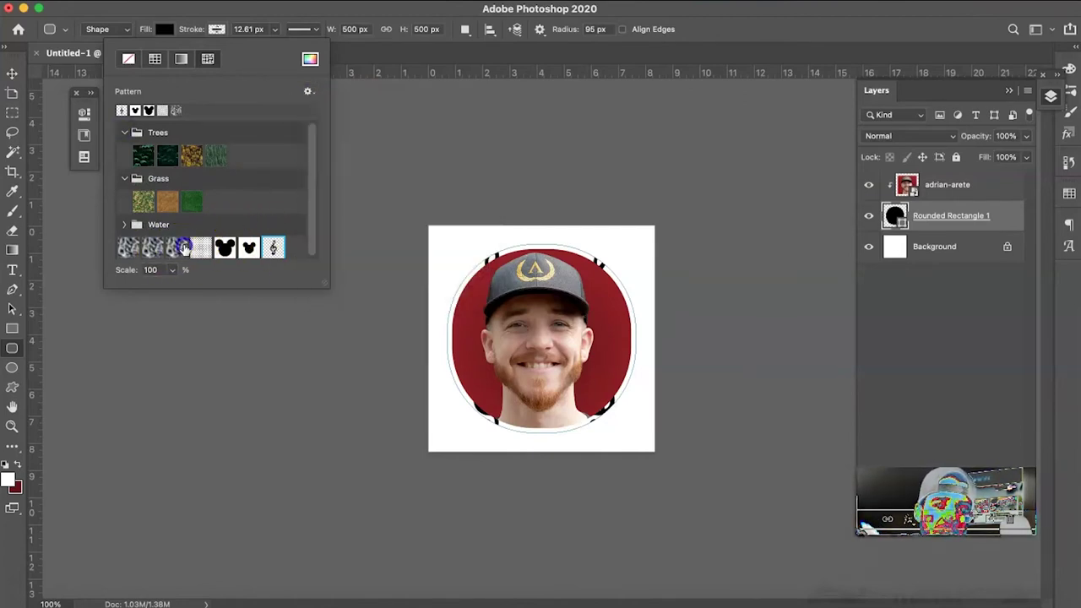
click(192, 203)
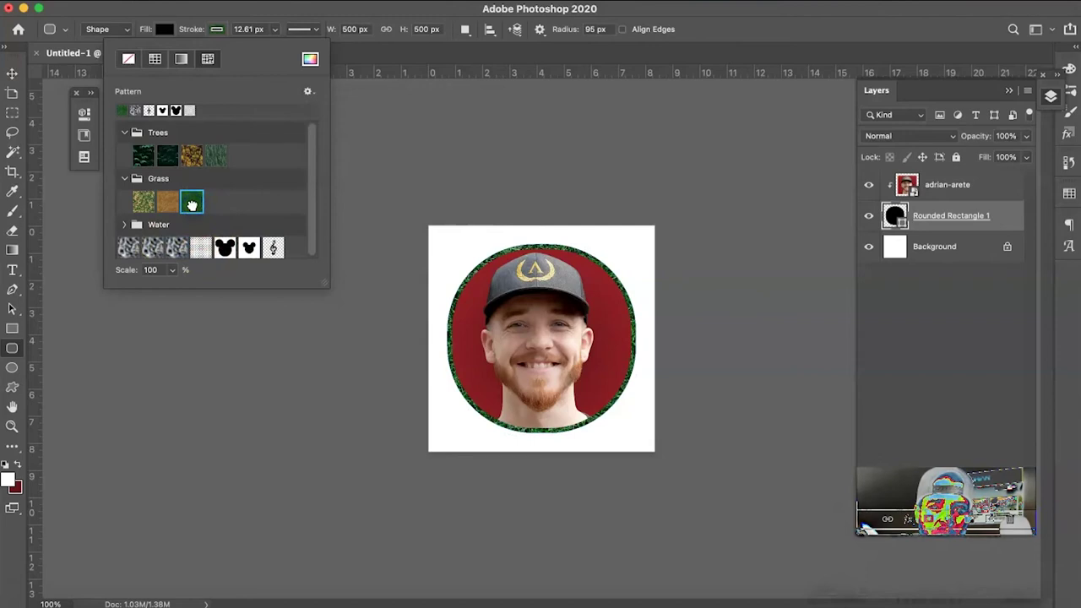
click(163, 204)
click(143, 203)
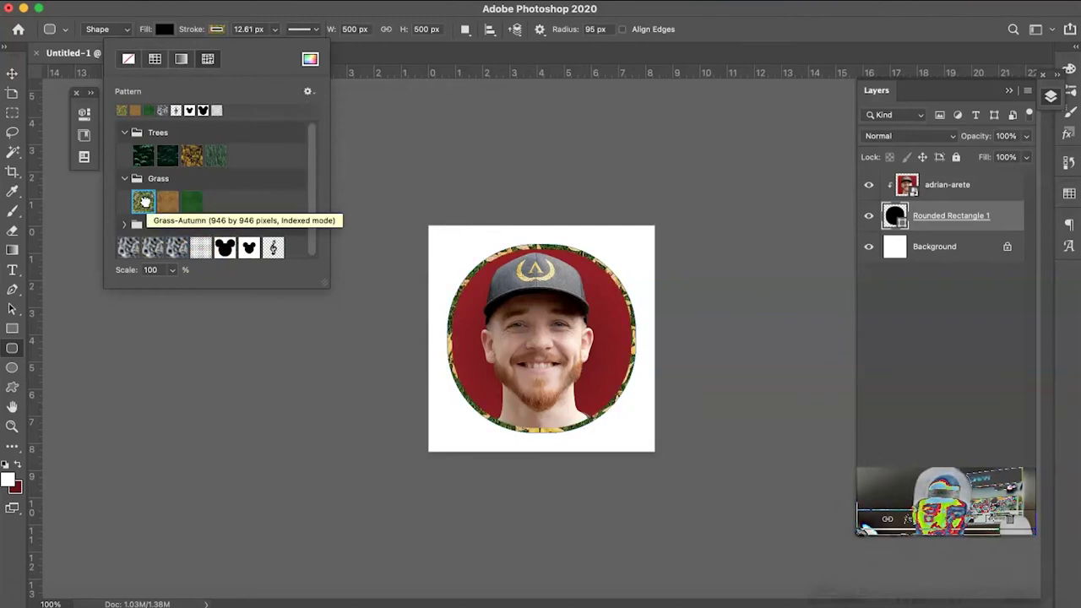
click(191, 156)
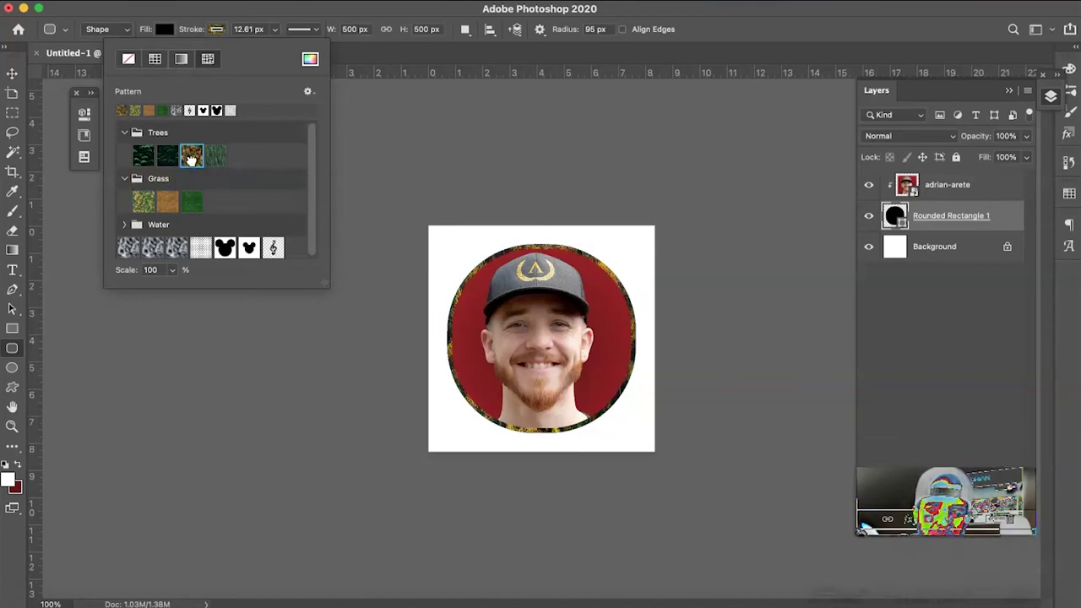
key(Return)
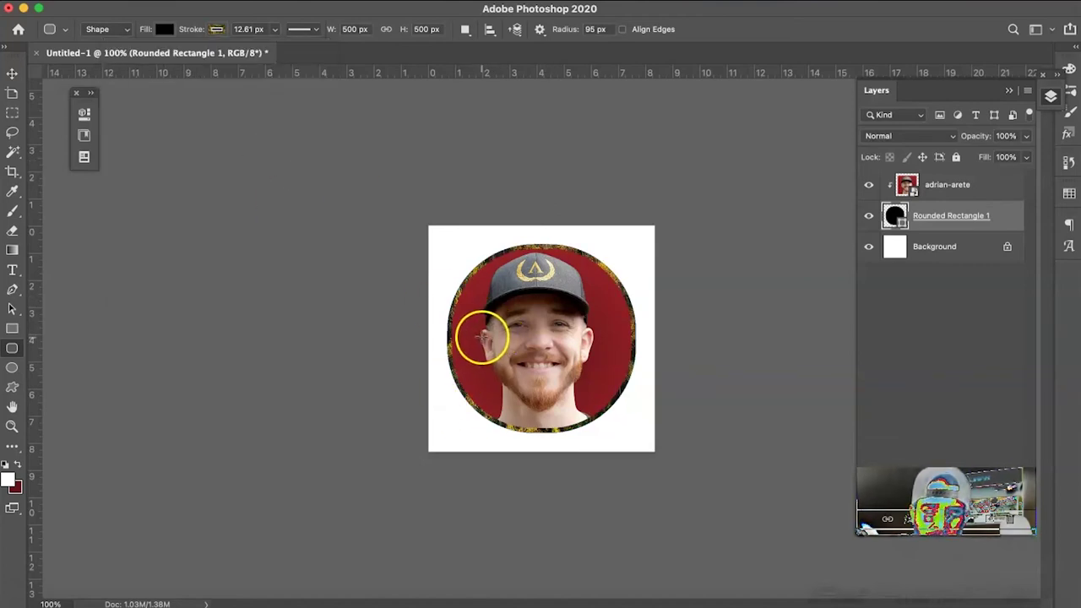
Move the circle slightly and release the adrian-arete photo from its clipping mask
key(v)
drag(545, 329, 519, 337)
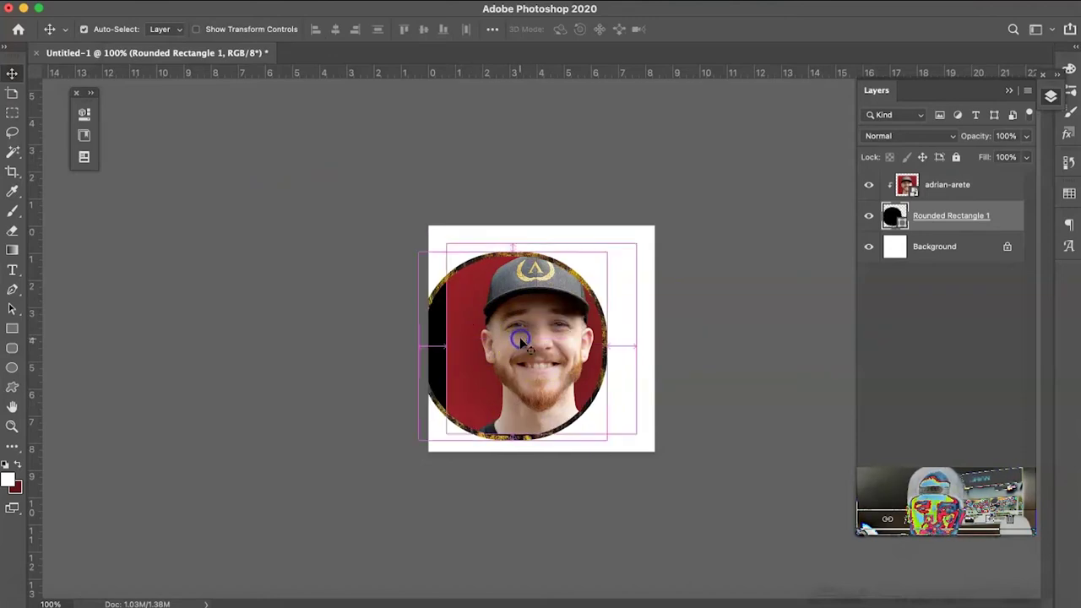
click(938, 188)
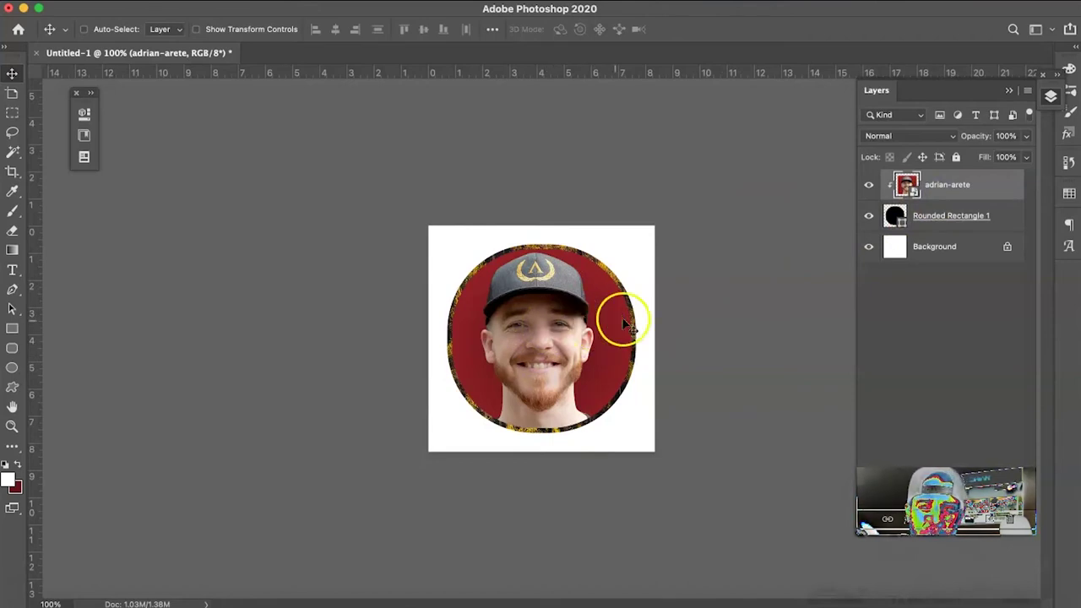
alt+click(953, 199)
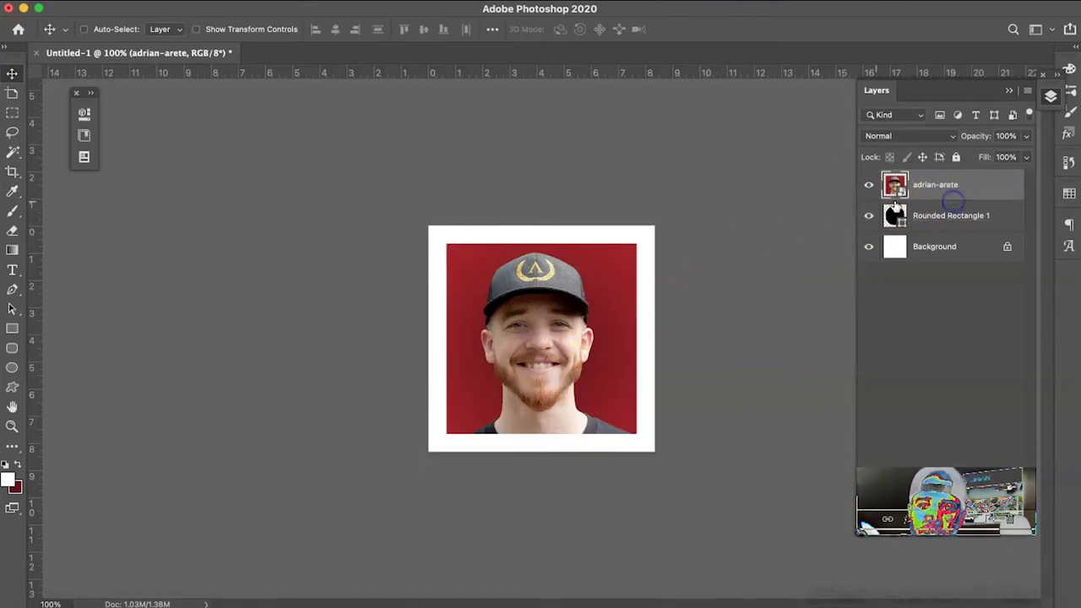
Magic Wand the photo's red background, rasterize the layer, and delete the selection
key(w)
click(616, 278)
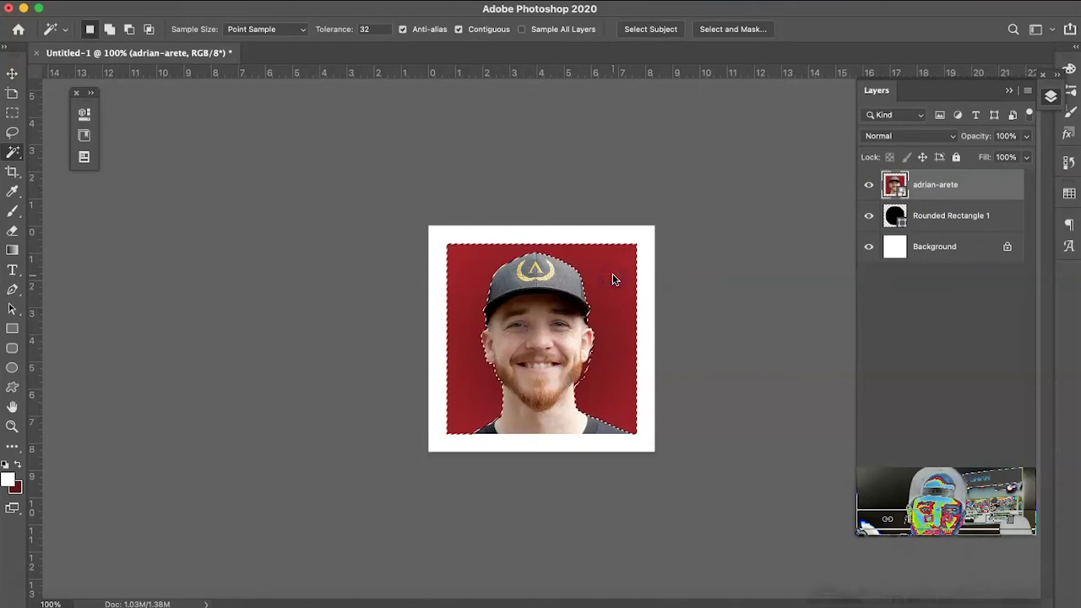
key(Delete)
key(Return)
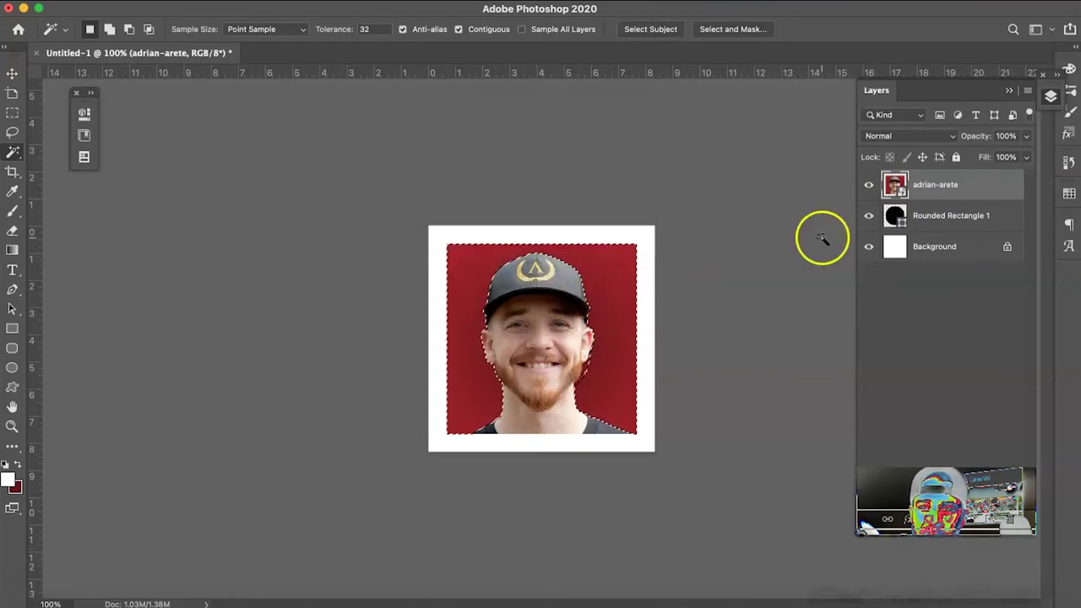
right_click(950, 193)
click(786, 509)
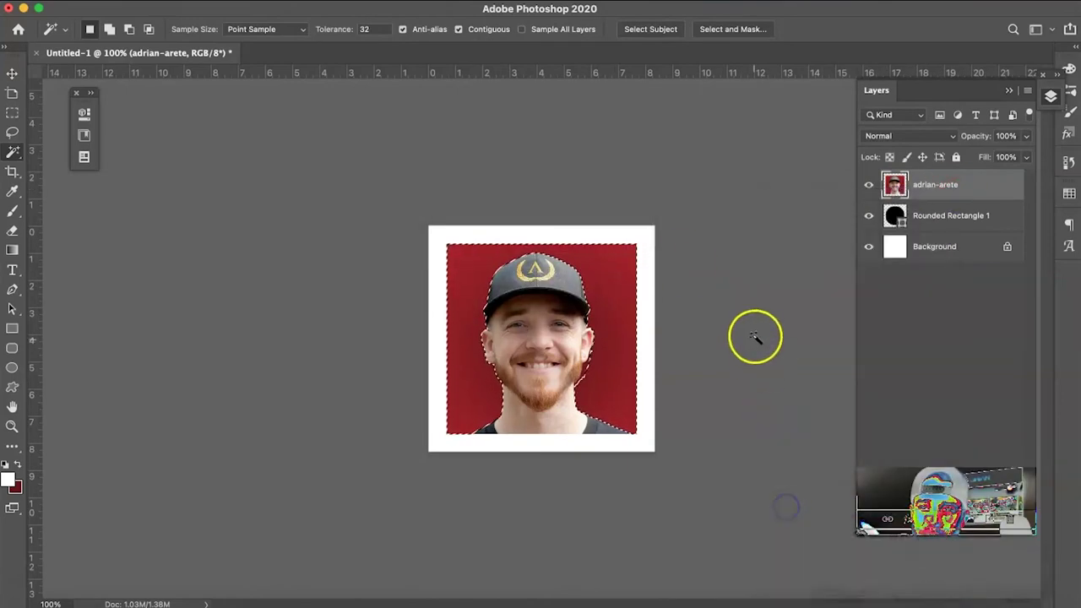
key(Delete)
click(588, 313)
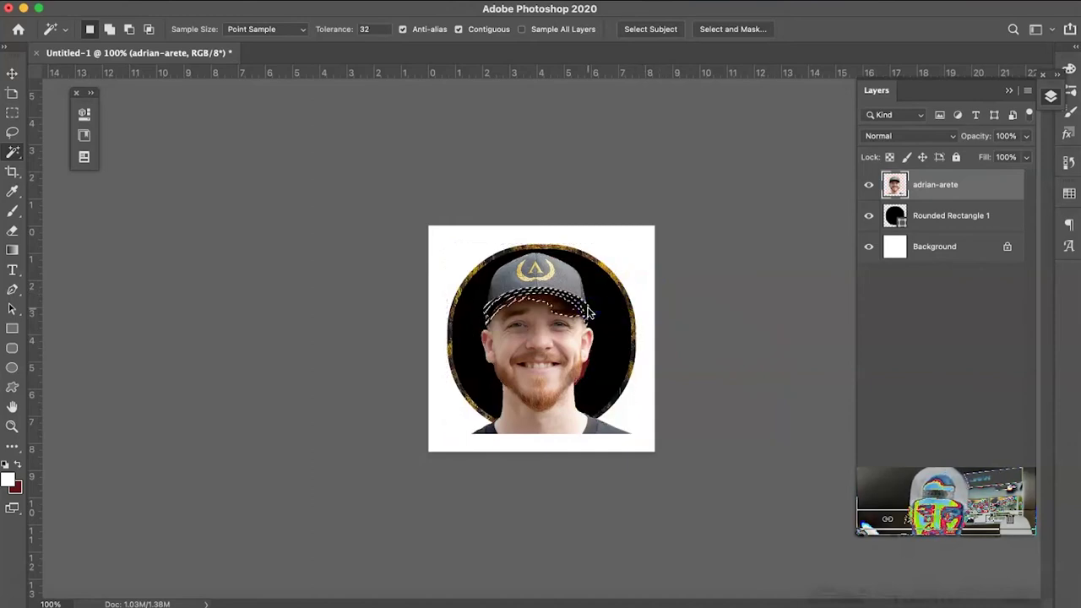
click(588, 377)
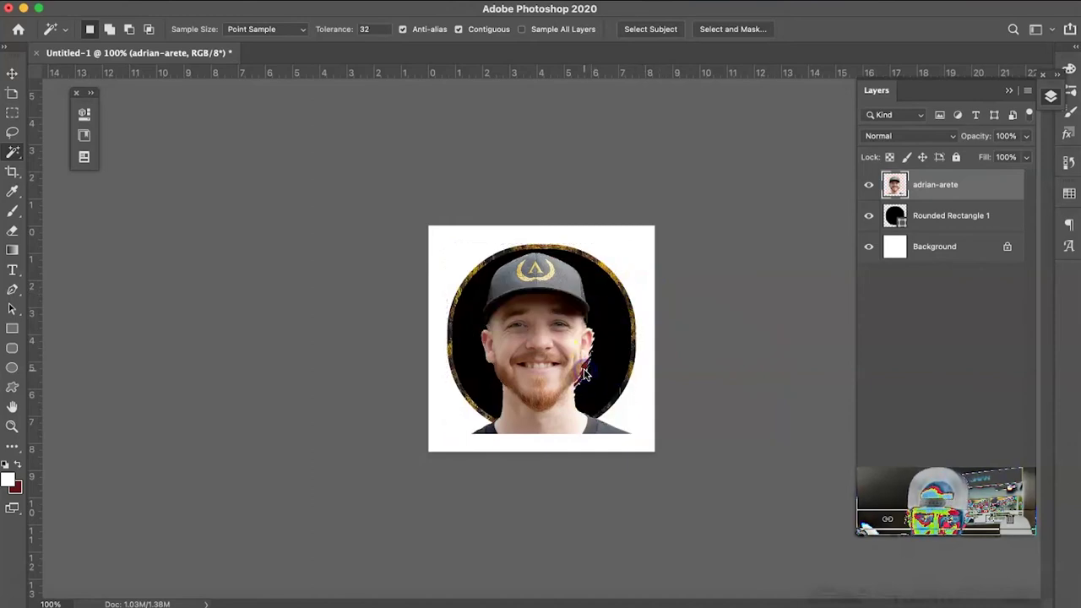
click(684, 358)
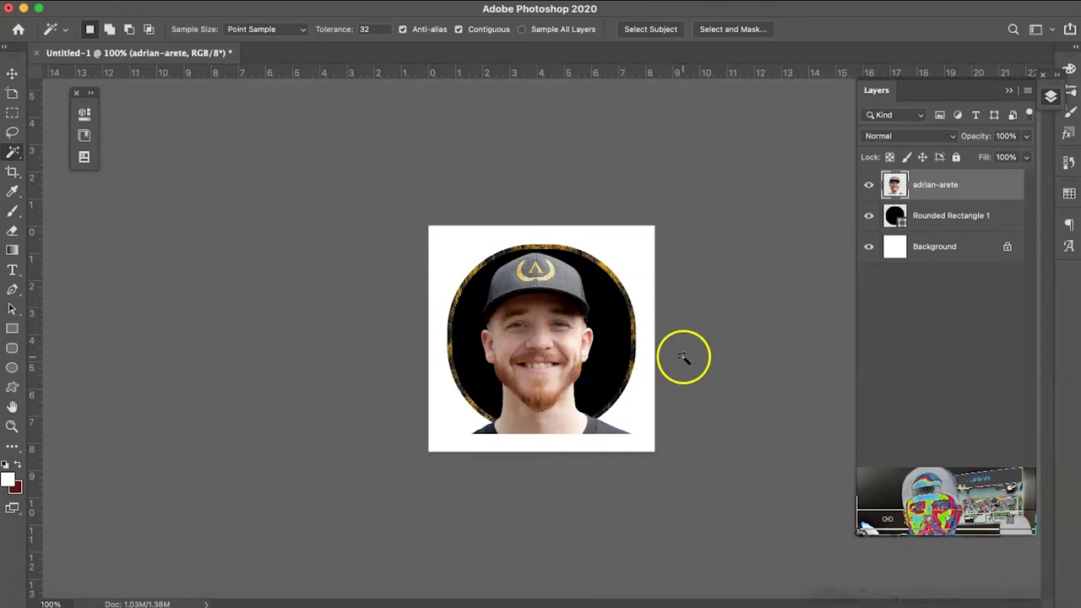
Re-clip the photo to the circle, release it again, and delete the selected photo pixels
alt+click(929, 200)
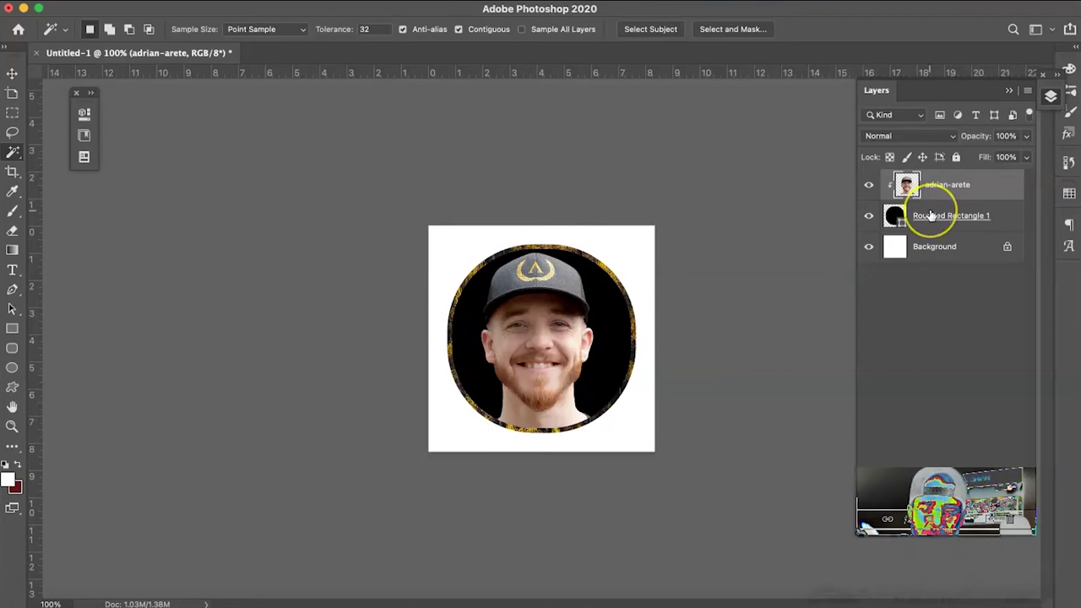
alt+click(929, 213)
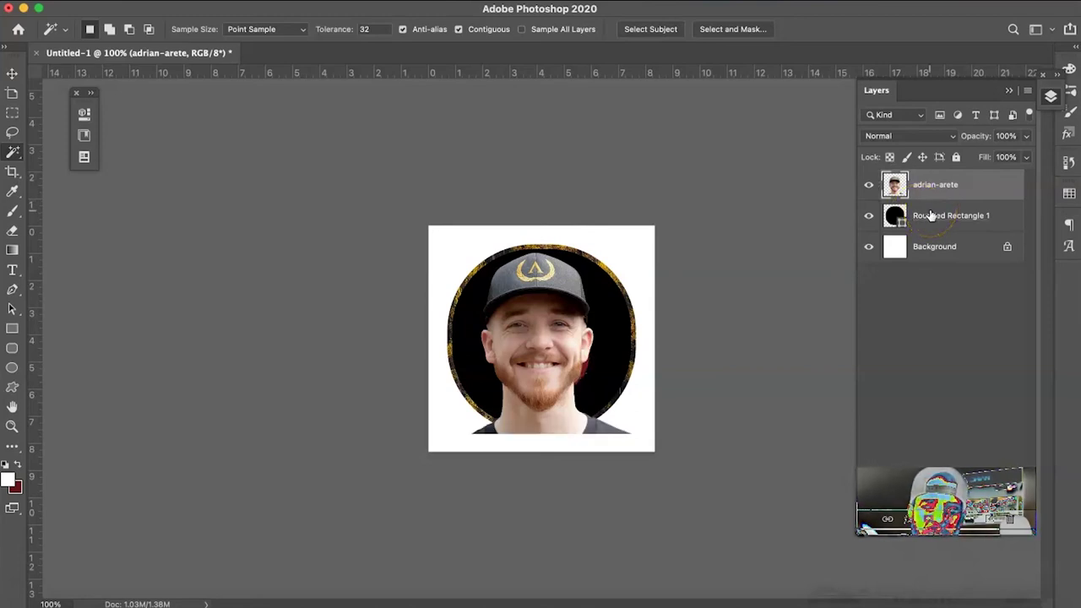
ctrl+click(897, 217)
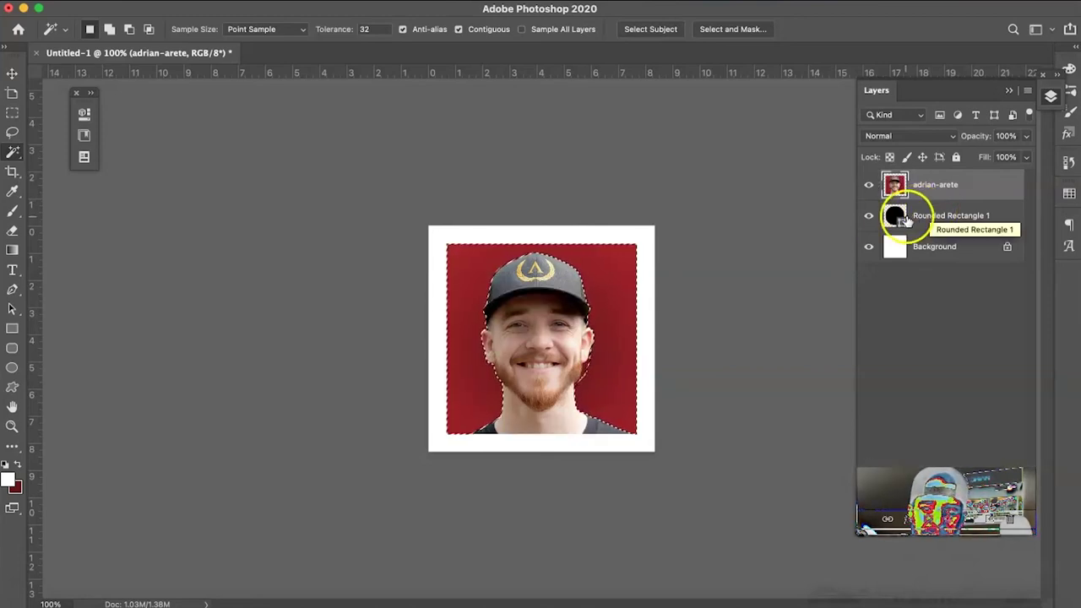
key(v)
key(Delete)
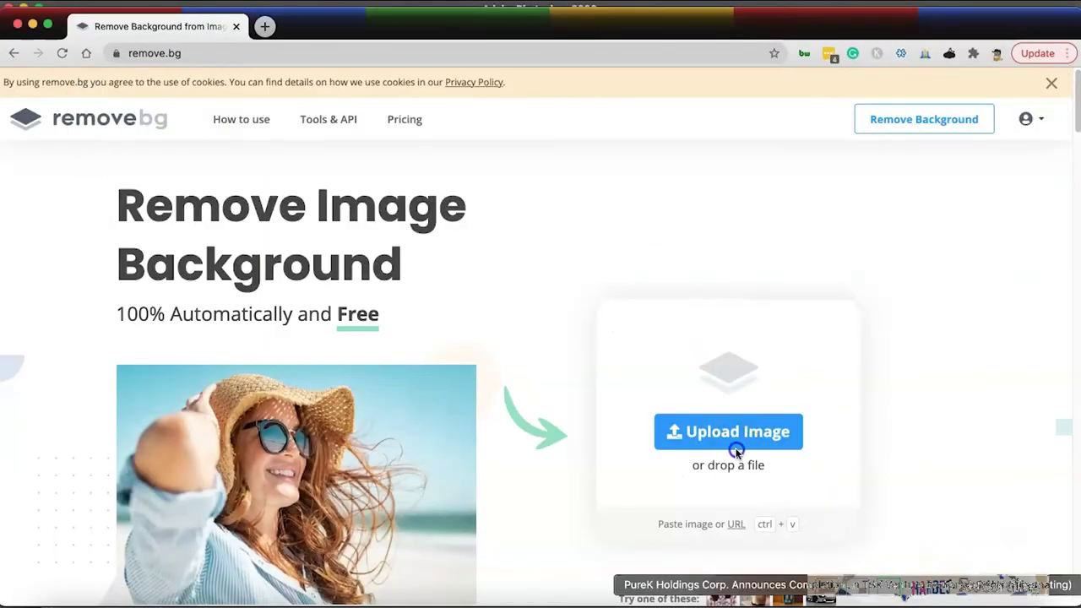
Start an image upload on remove.bg and open a Finder window of Recents
click(708, 422)
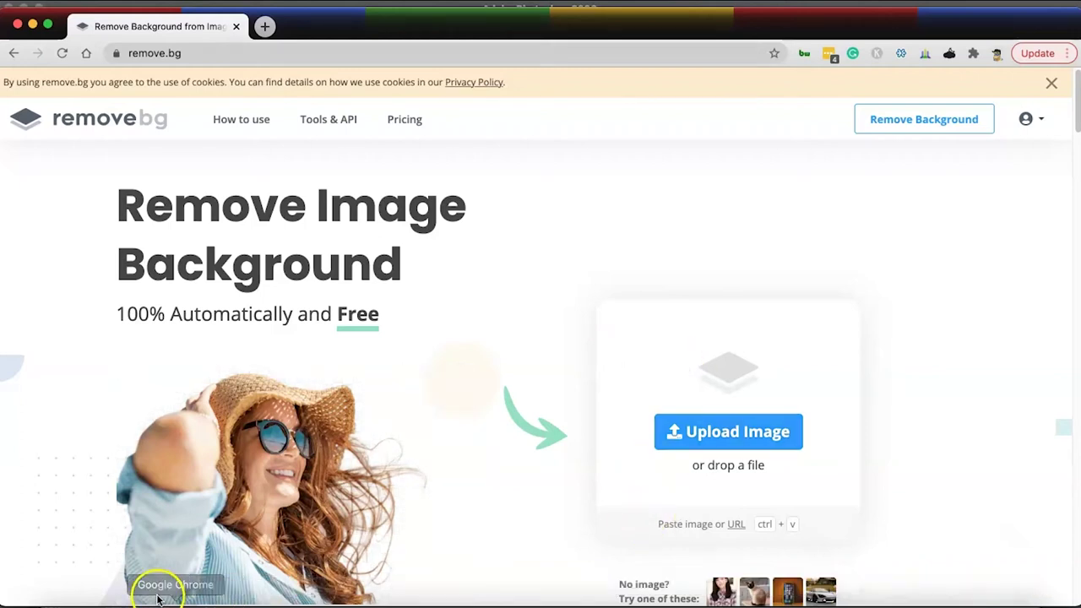
click(38, 595)
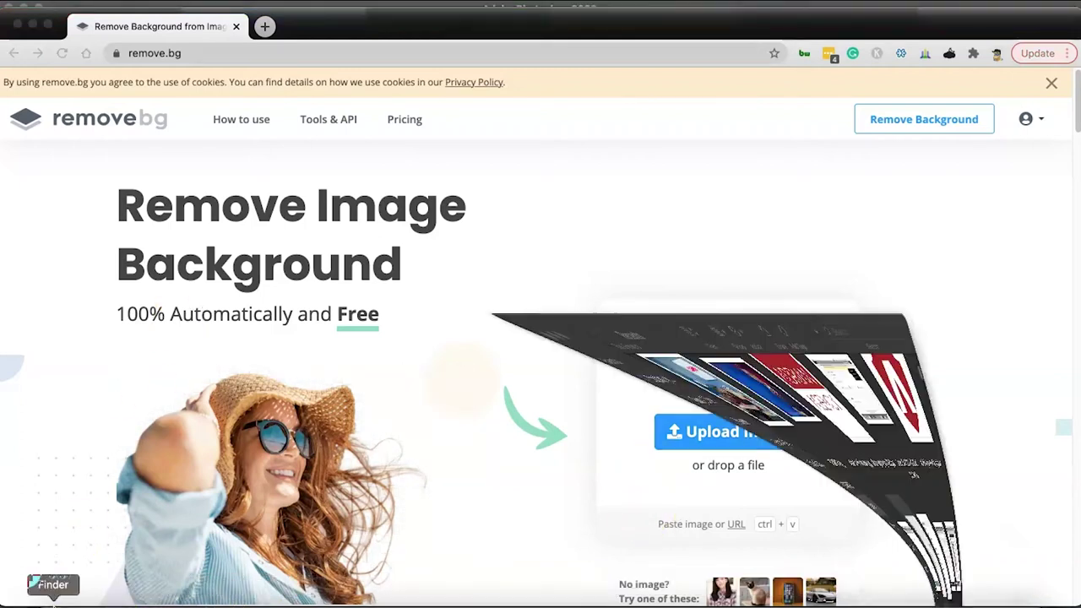
scroll(241, 229, up, 10)
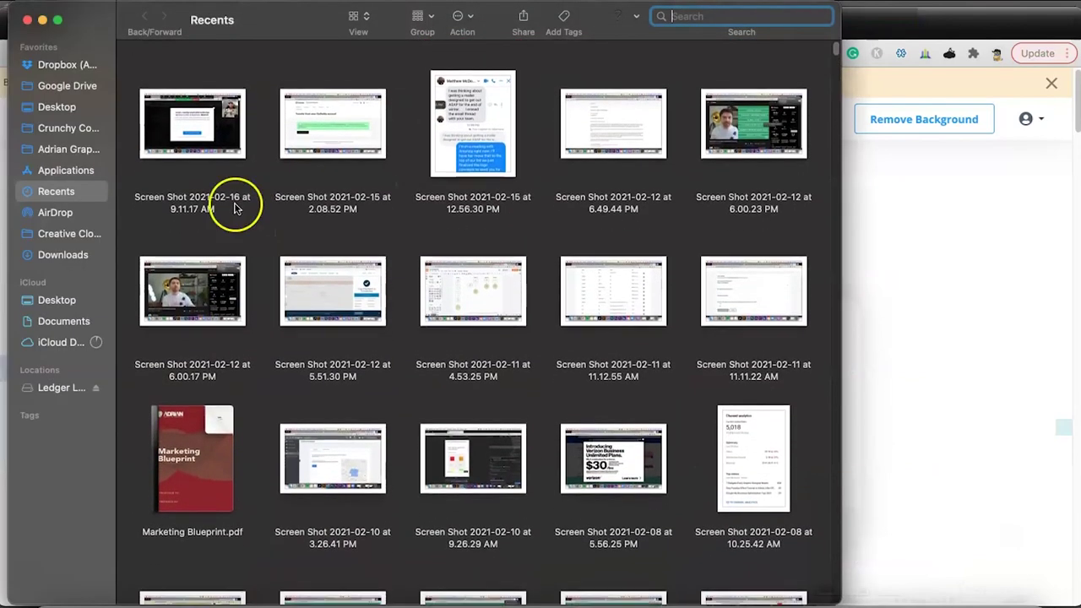
Drag adrian-arete.jpg from Downloads onto the remove.bg page
click(33, 255)
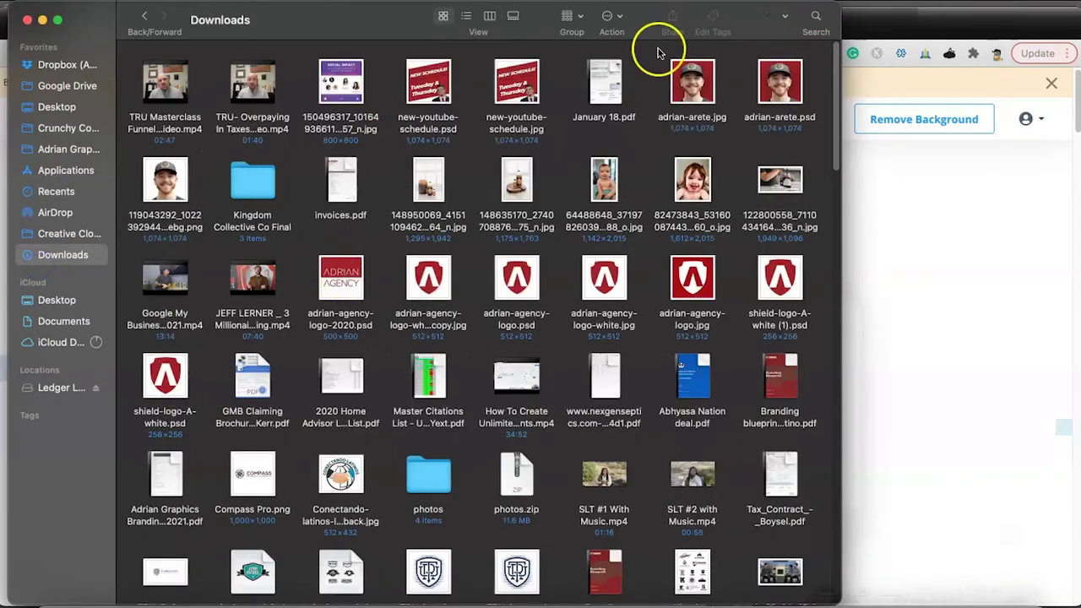
drag(692, 81, 955, 266)
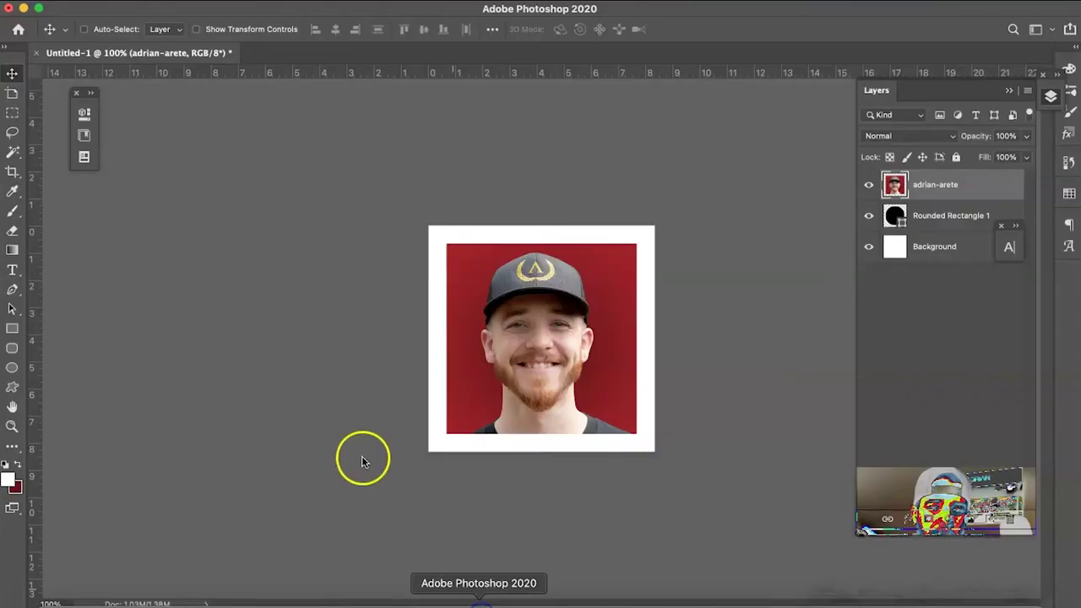
click(108, 0)
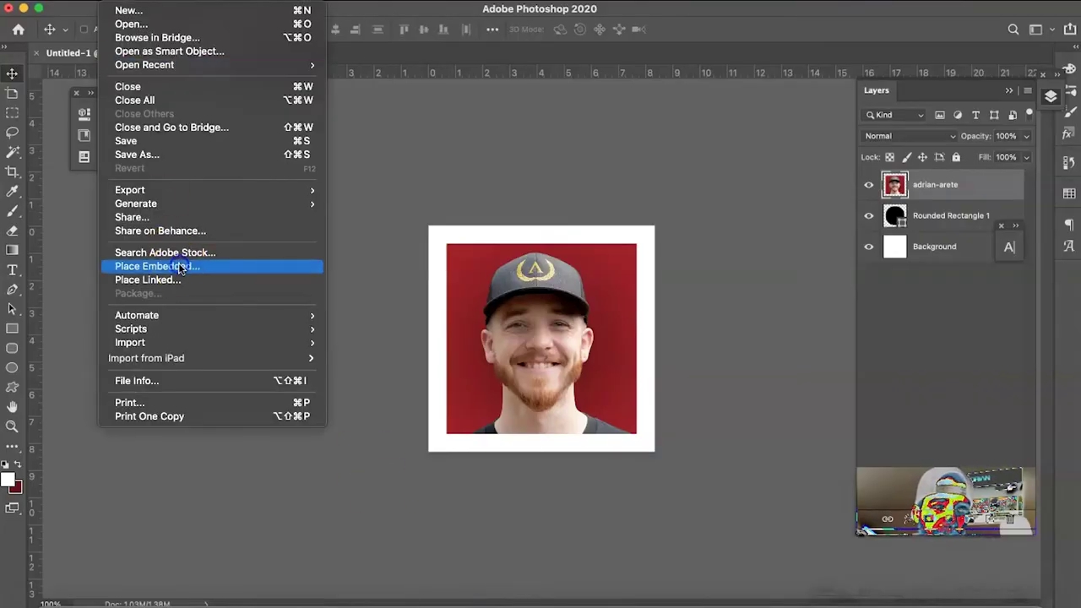
click(177, 264)
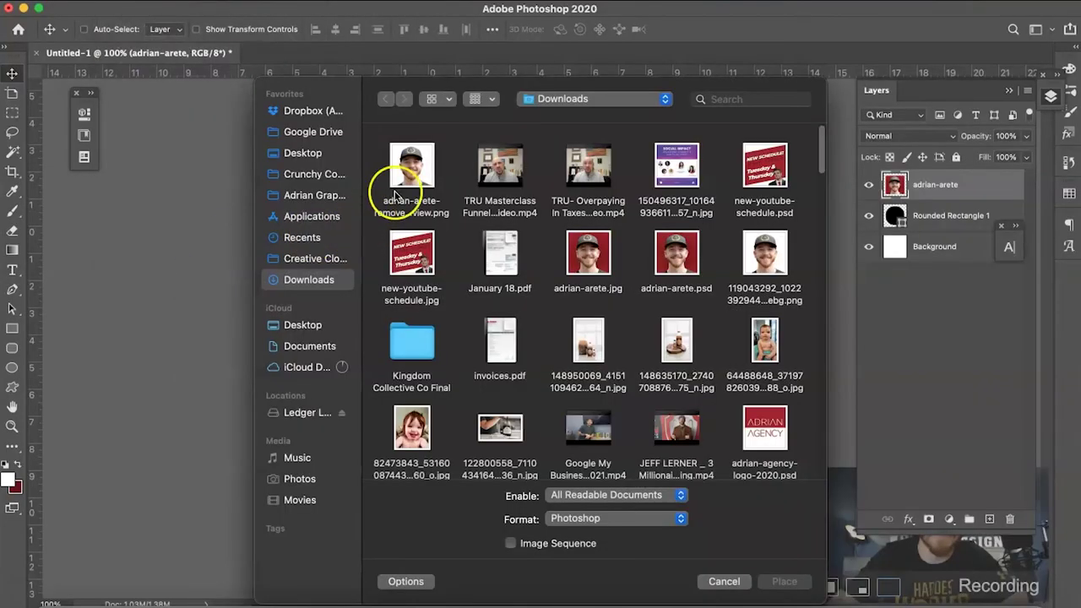
click(409, 173)
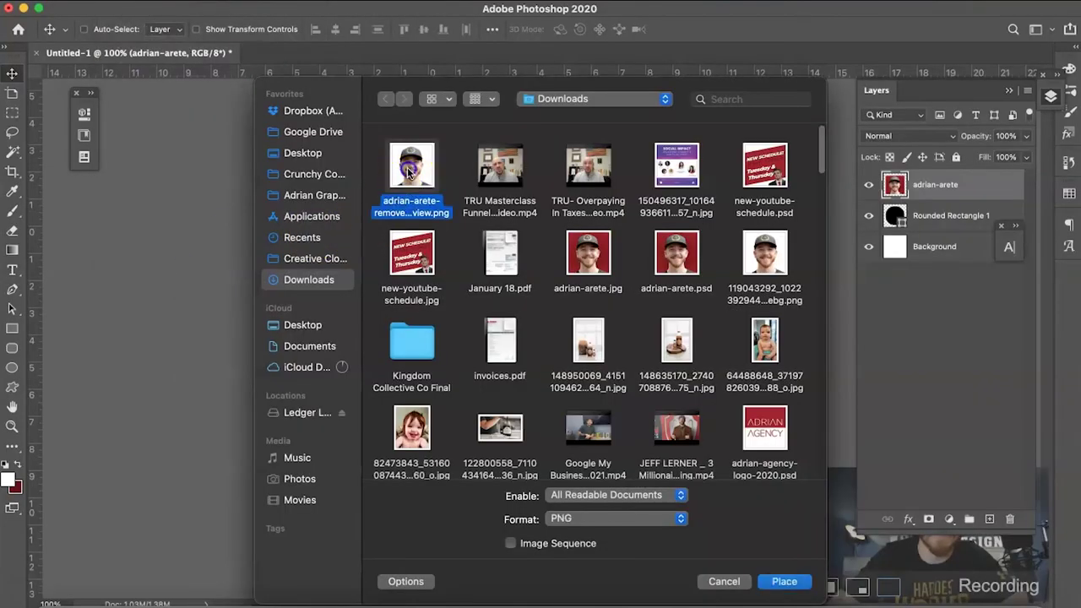
double_click(411, 171)
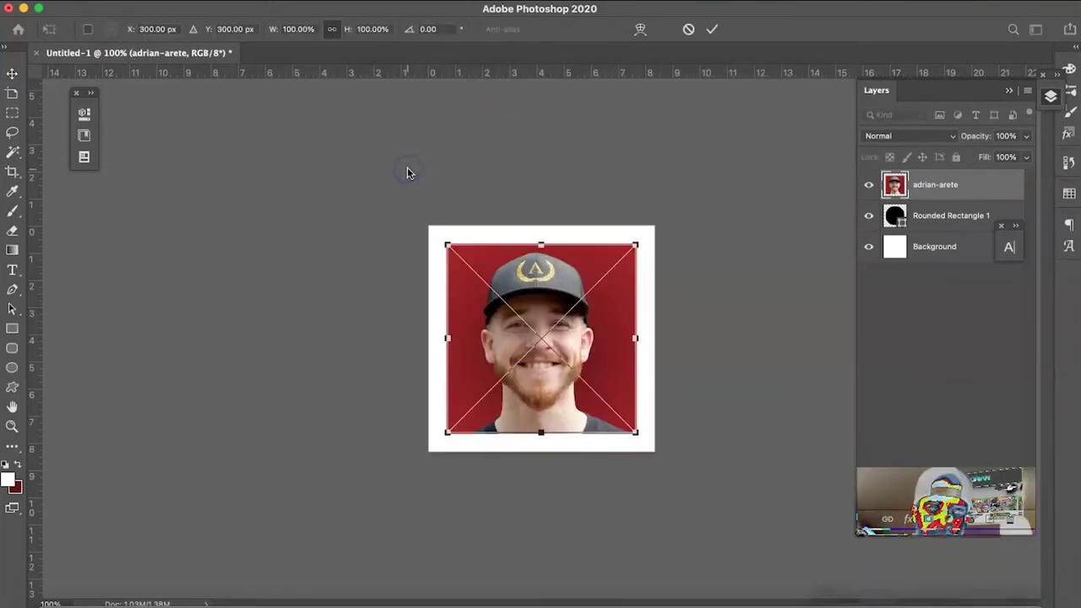
click(808, 217)
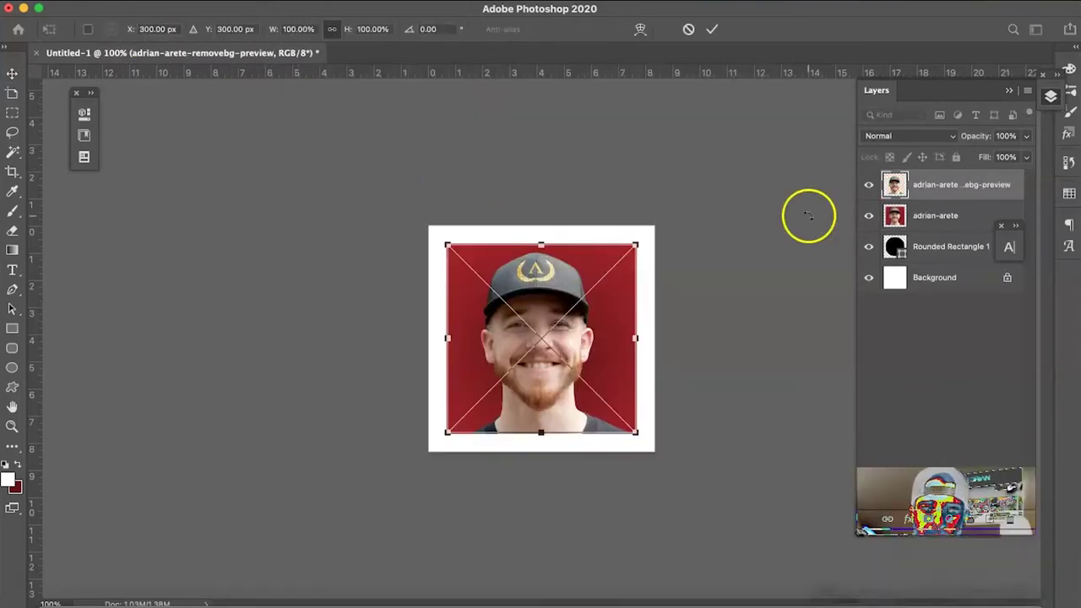
Hide the original red-backdrop photo and clip the cutout to the Rounded Rectangle 1 circle
click(869, 218)
drag(937, 186, 956, 230)
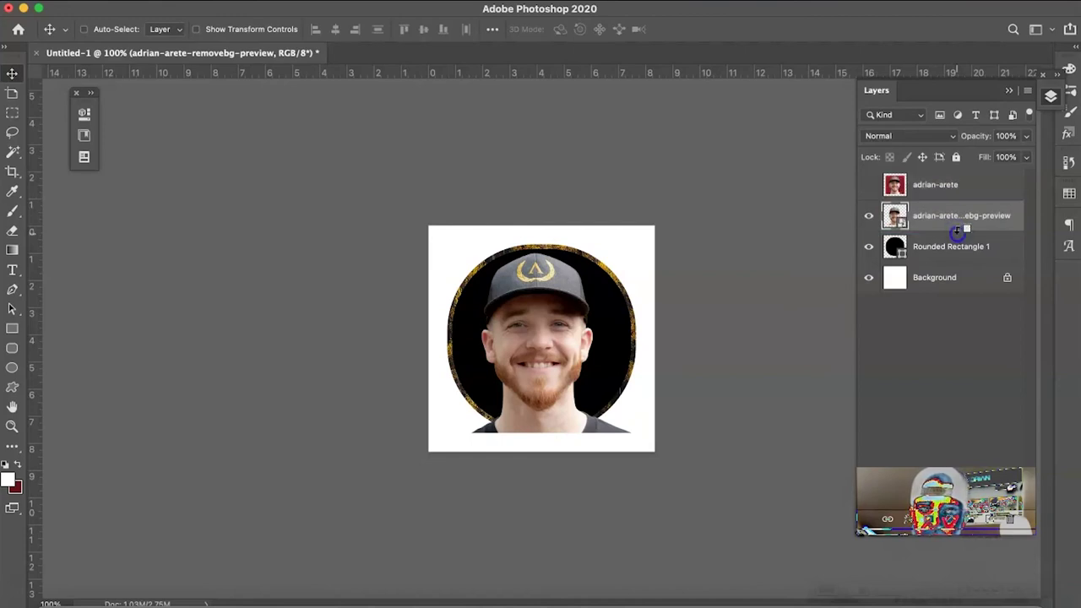
alt+click(957, 228)
click(953, 253)
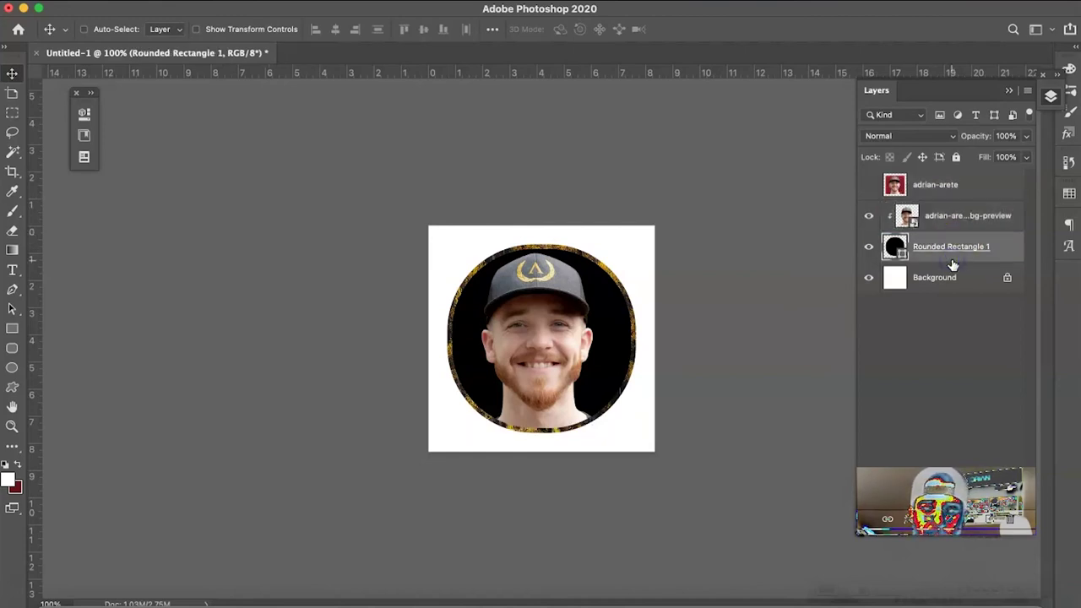
click(13, 330)
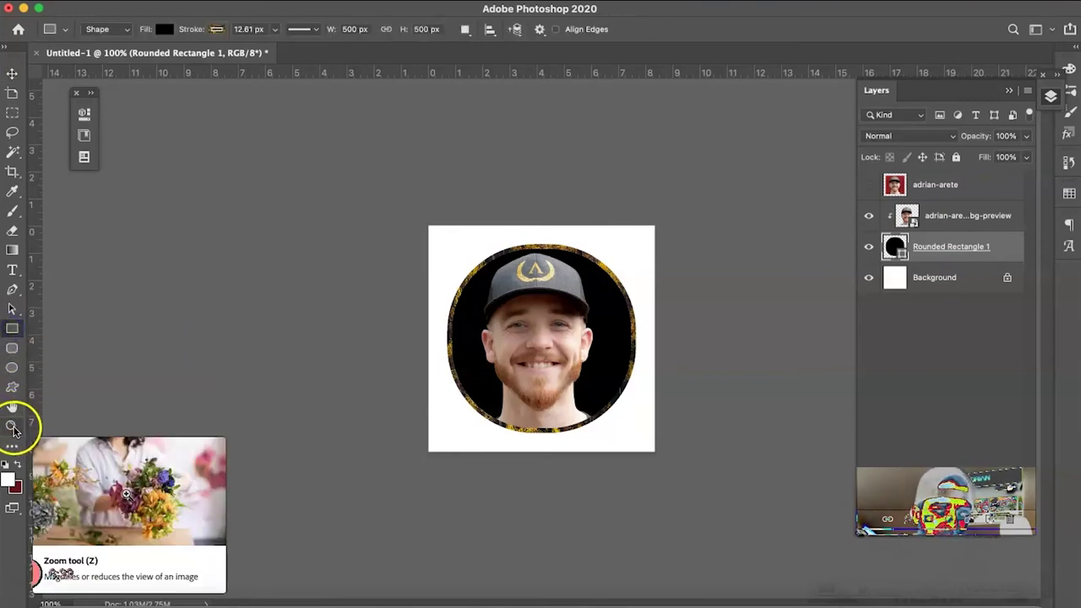
Try a violet-to-red gradient fill on the circle, editing both gradient stops and the blend point
click(163, 28)
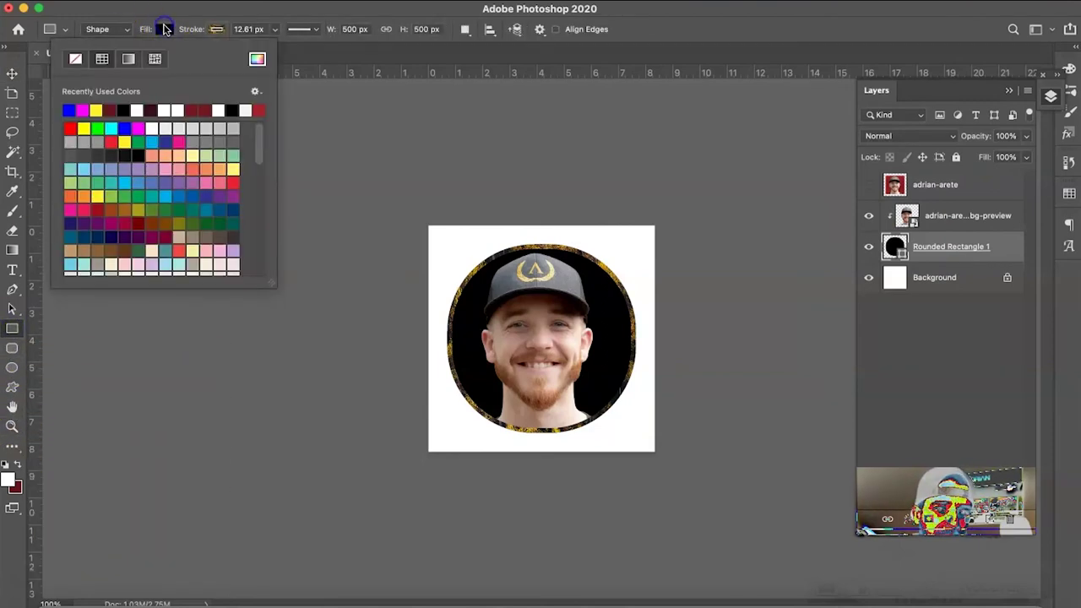
click(128, 58)
click(81, 218)
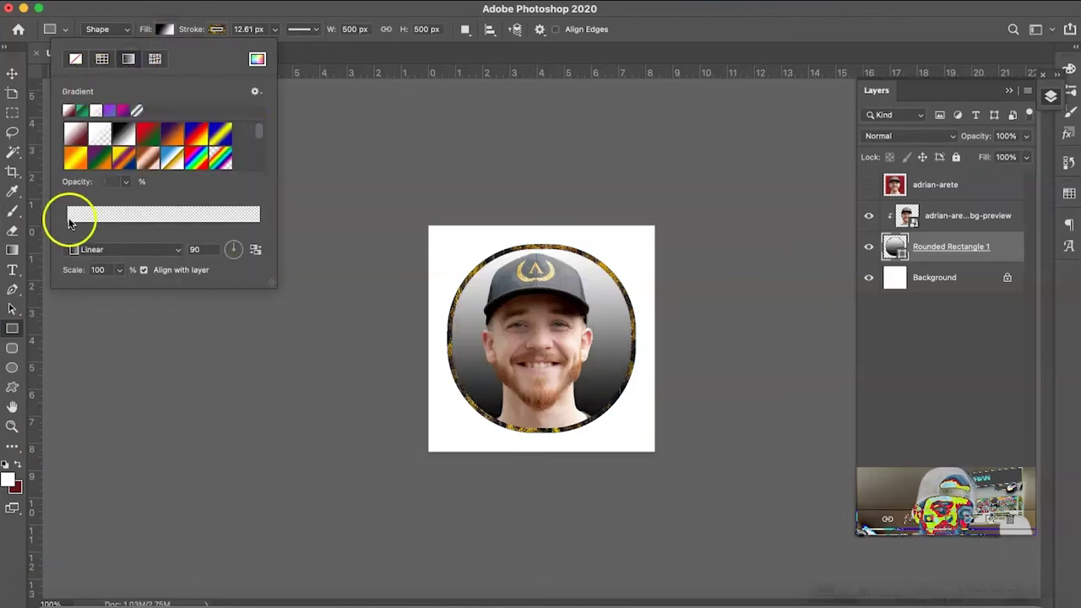
scroll(135, 165, down, 4)
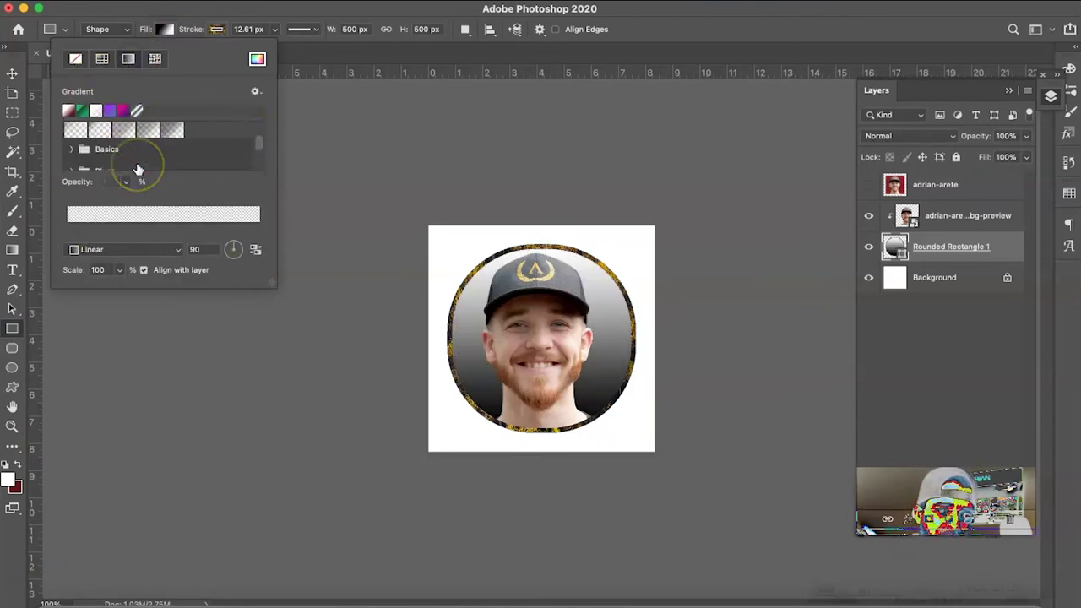
scroll(138, 168, up, 4)
click(151, 140)
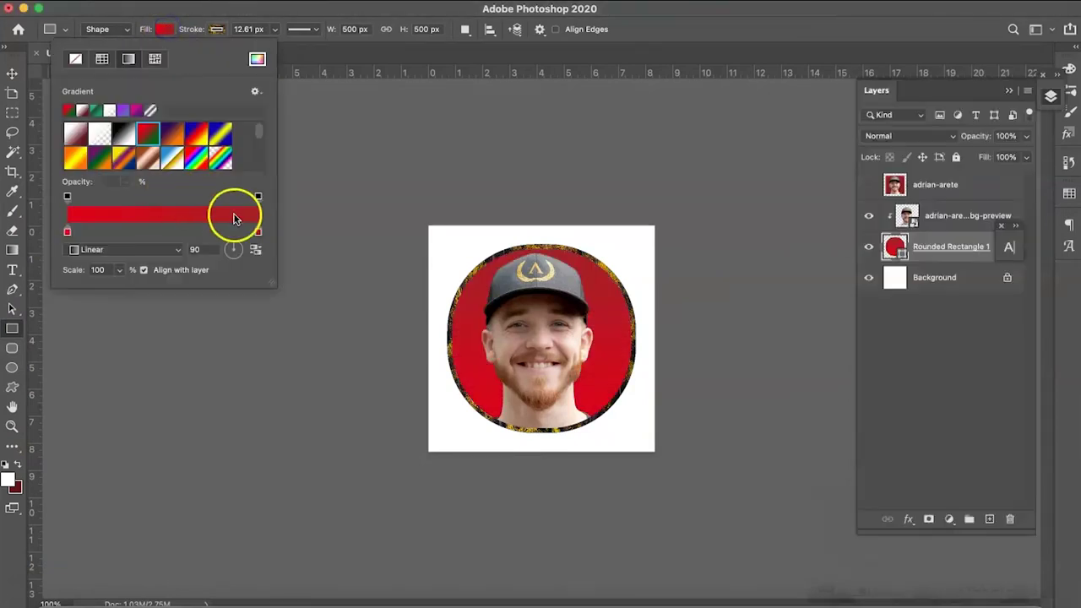
double_click(257, 235)
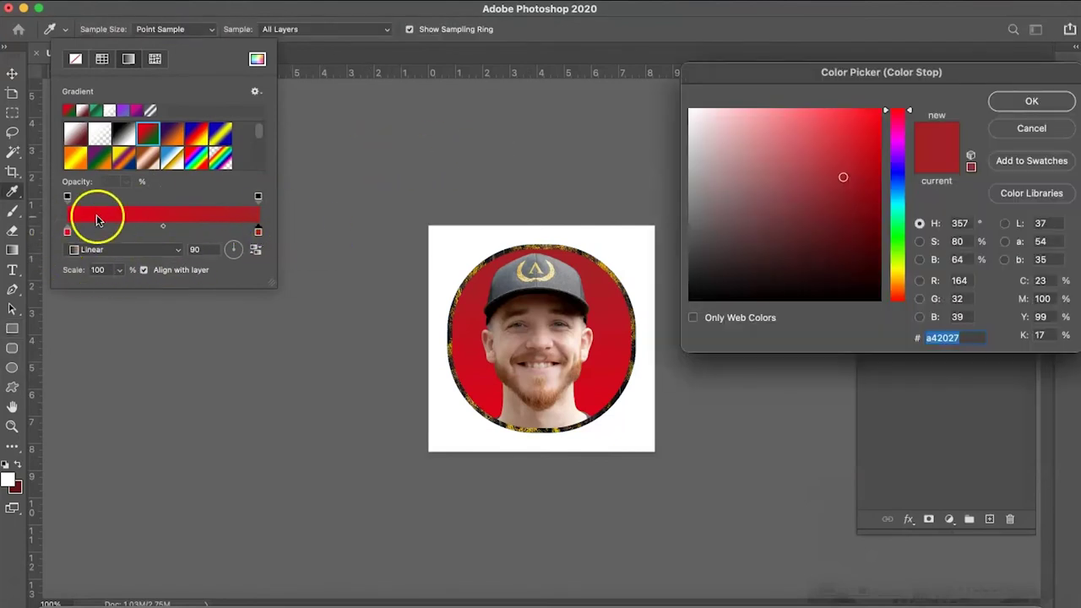
key(Return)
double_click(67, 232)
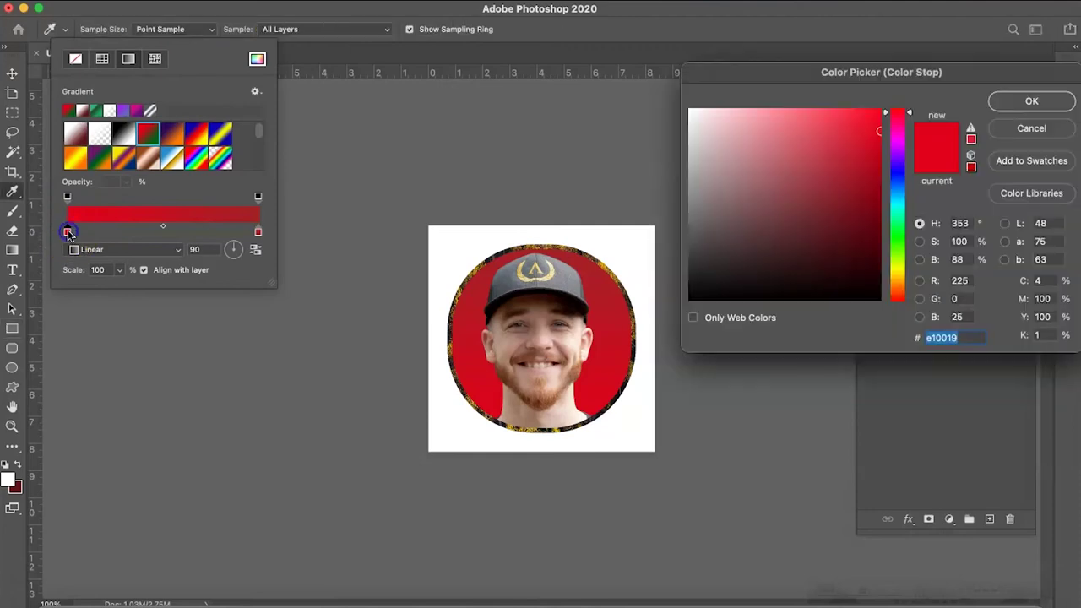
drag(910, 111, 900, 162)
key(Return)
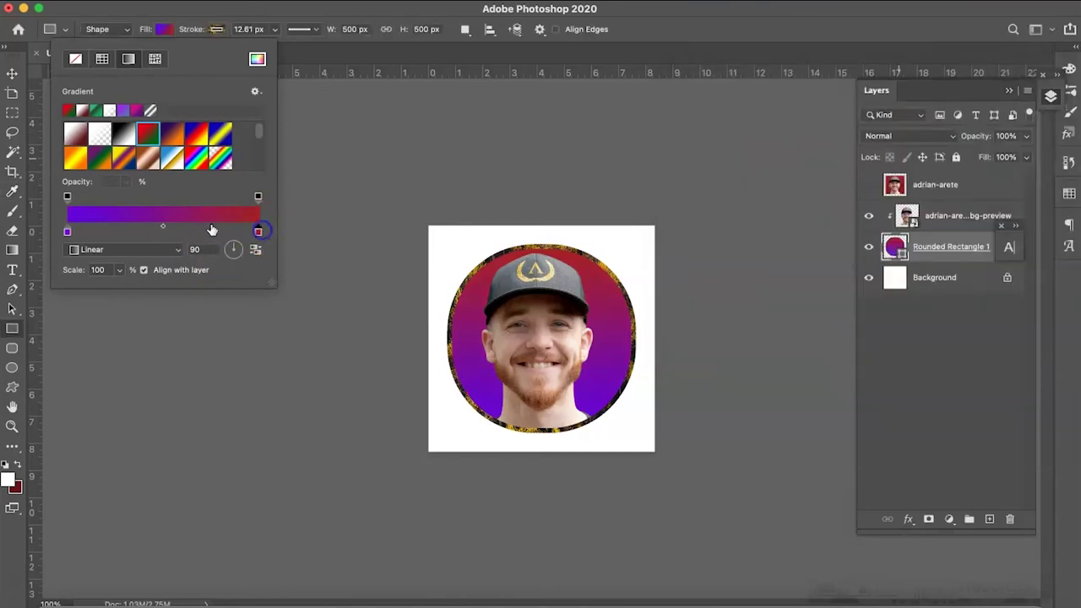
click(163, 229)
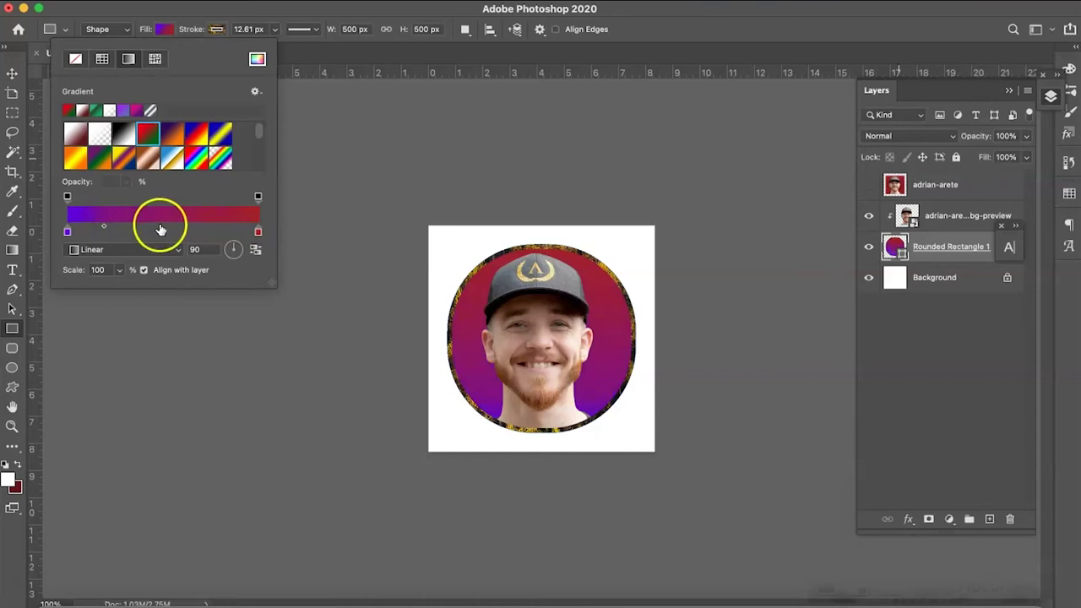
Return to a solid fill and, after trying several swatches, settle on dark red
click(100, 59)
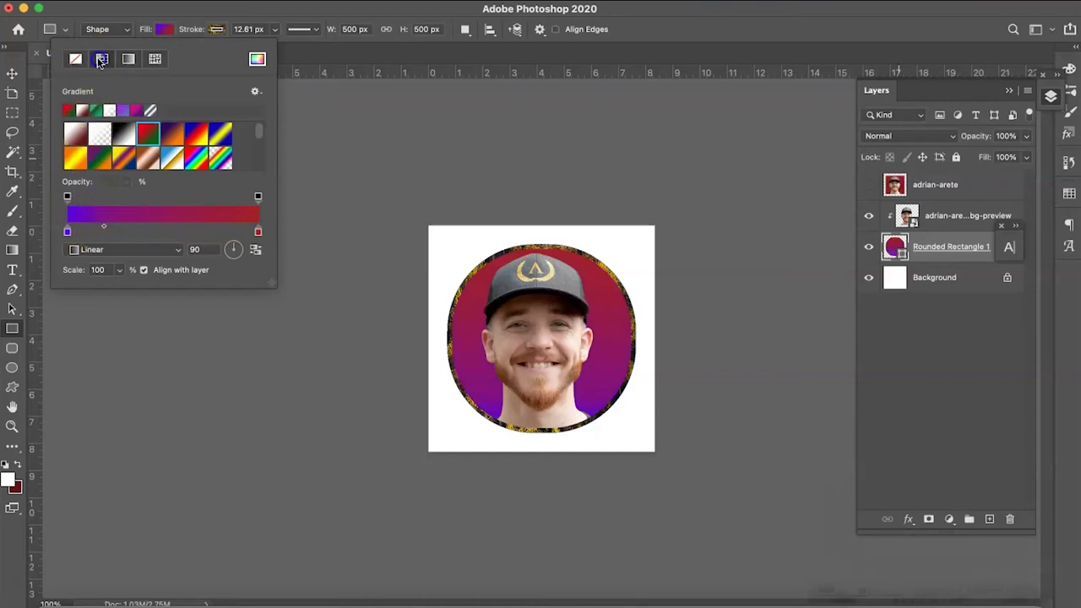
click(85, 109)
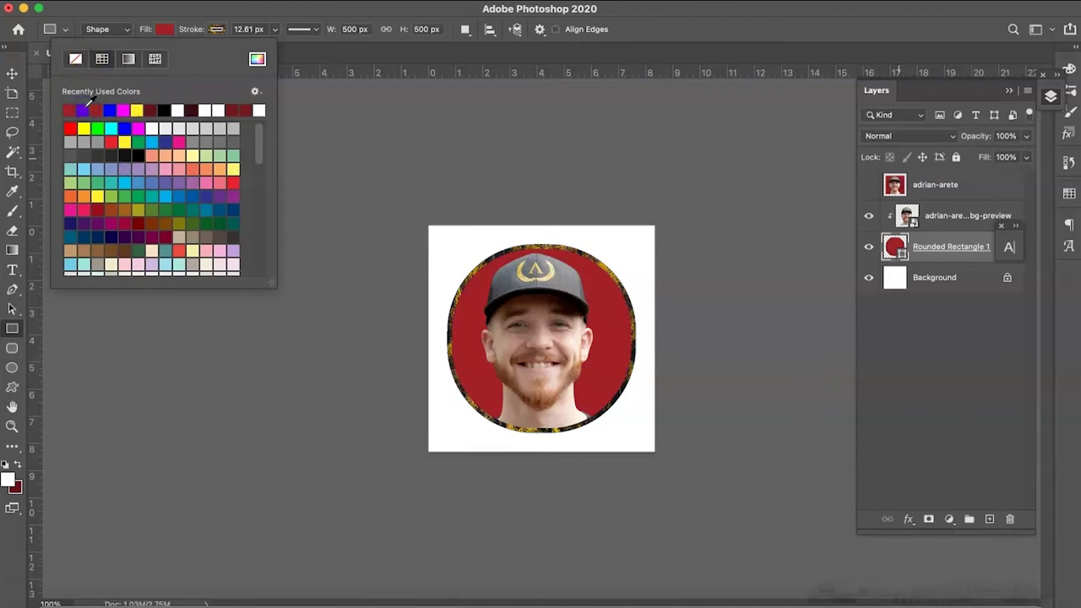
click(137, 110)
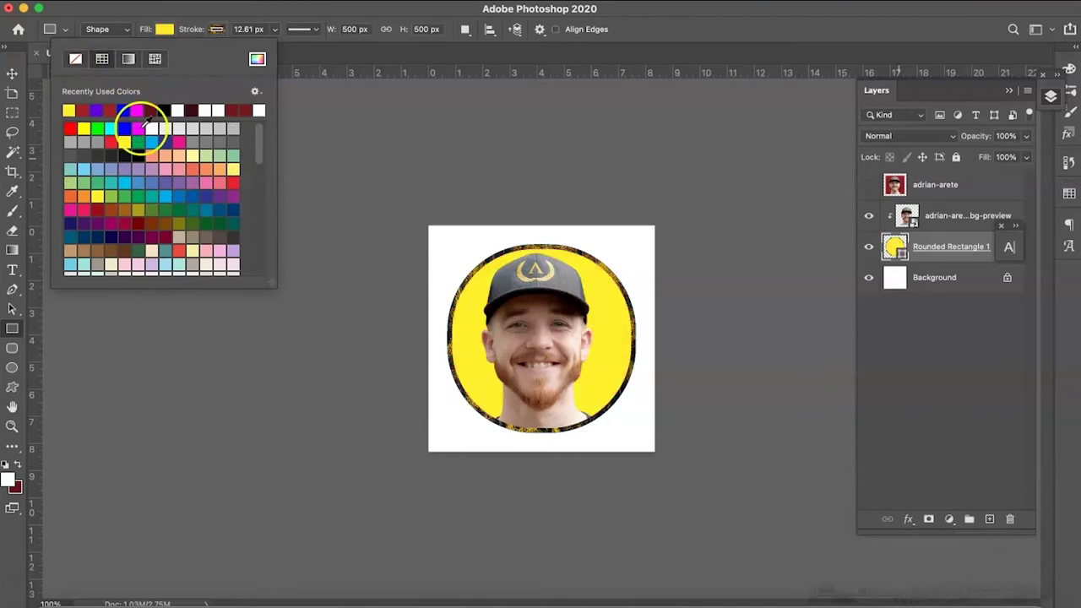
click(138, 129)
click(193, 131)
click(190, 162)
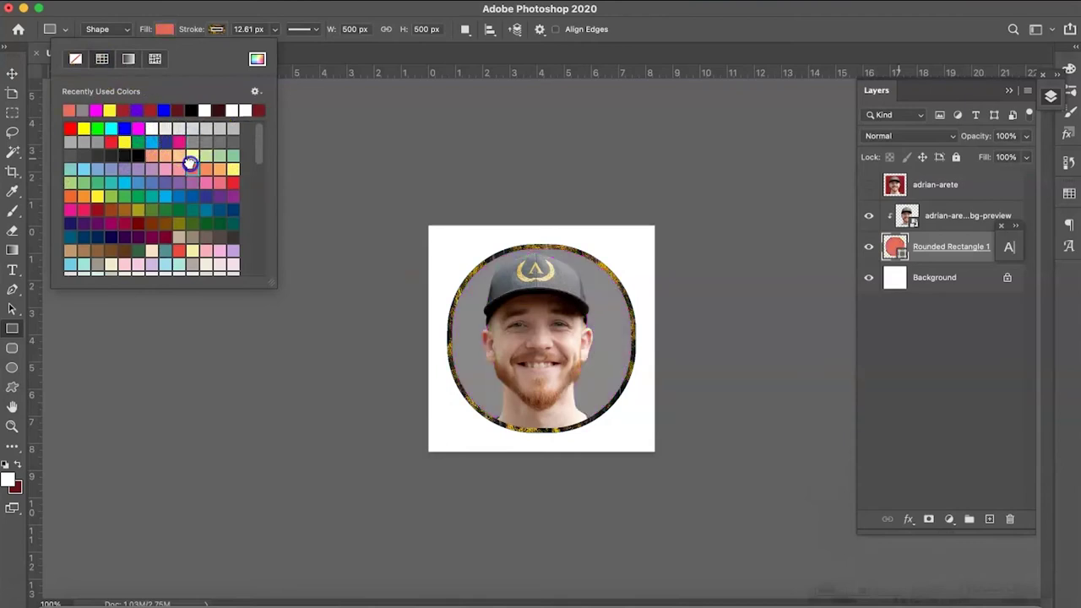
click(179, 182)
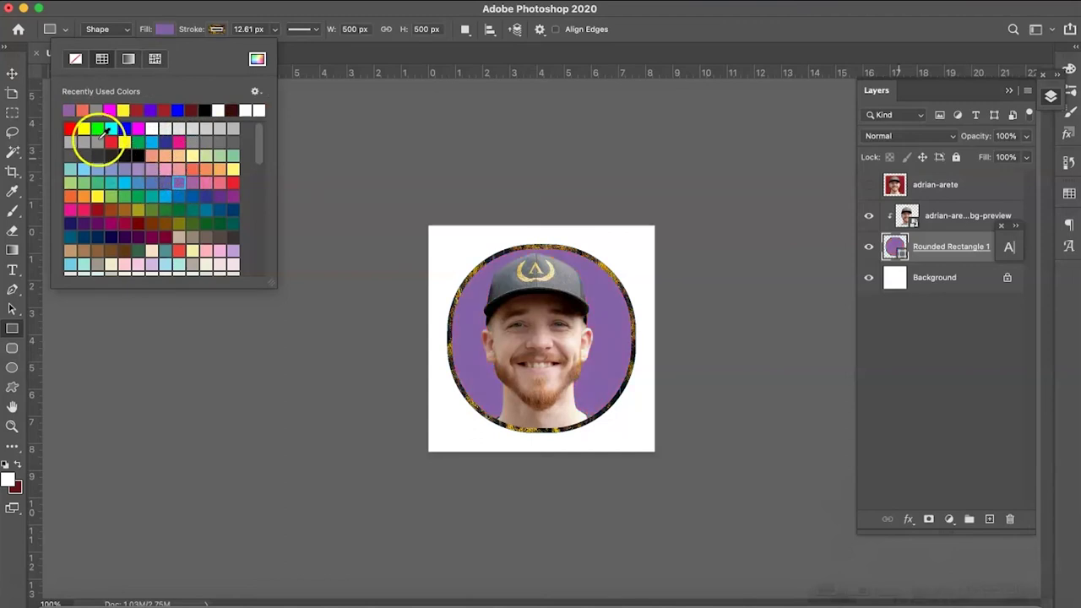
click(137, 109)
key(Return)
click(12, 74)
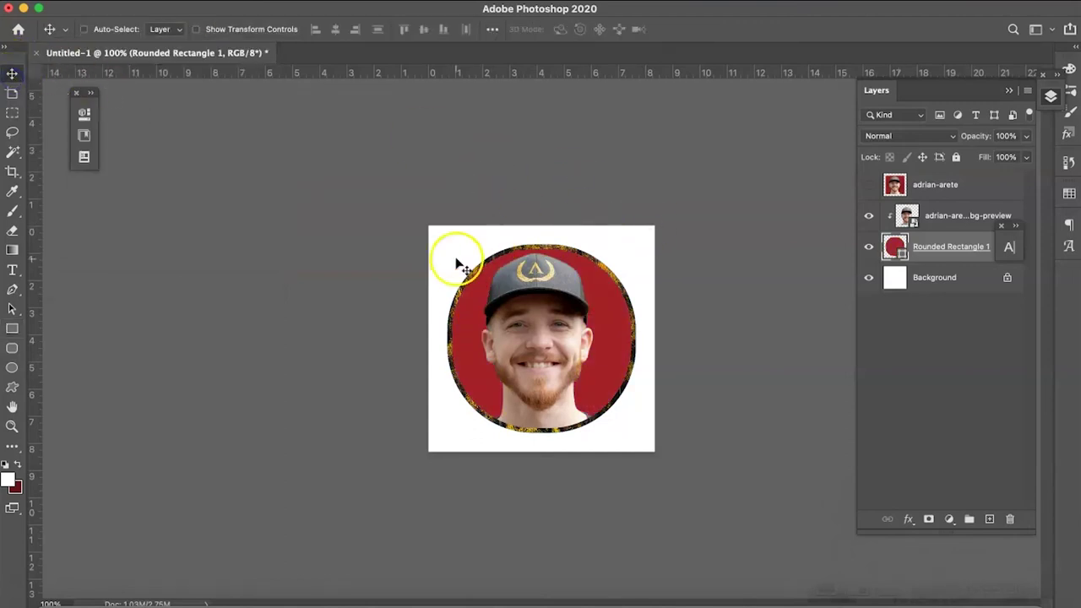
Add a 'BRB' text layer coloured white (ffffff)
key(t)
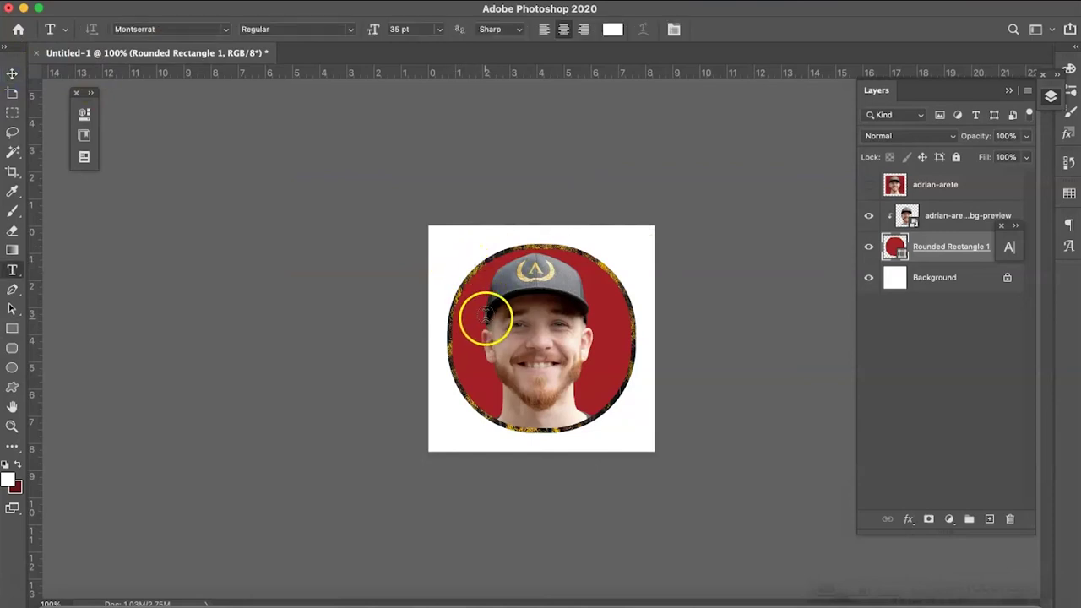
click(449, 254)
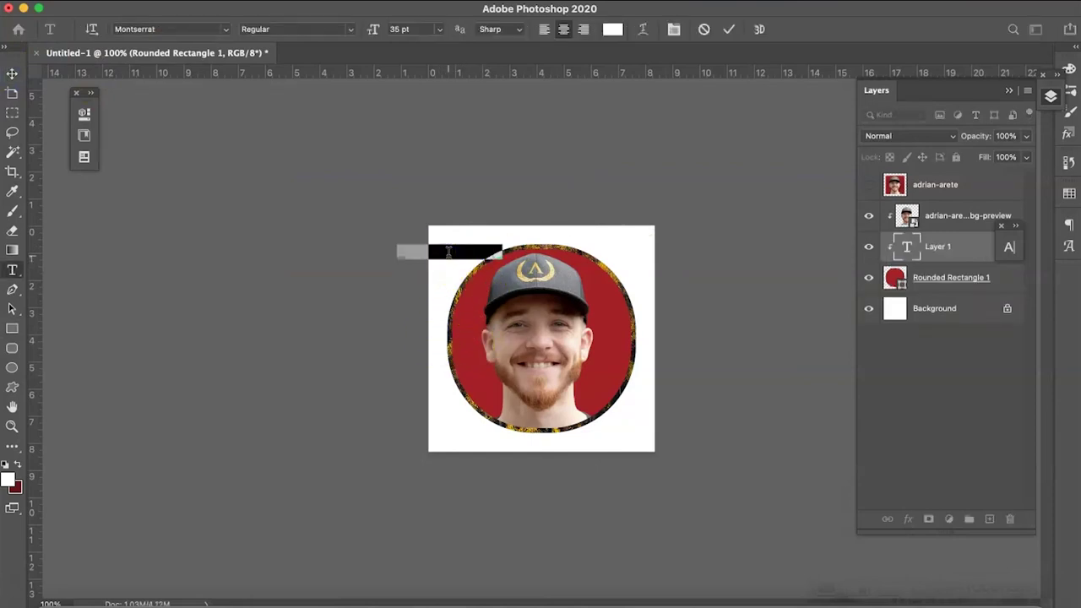
key(BackSpace)
text(B)
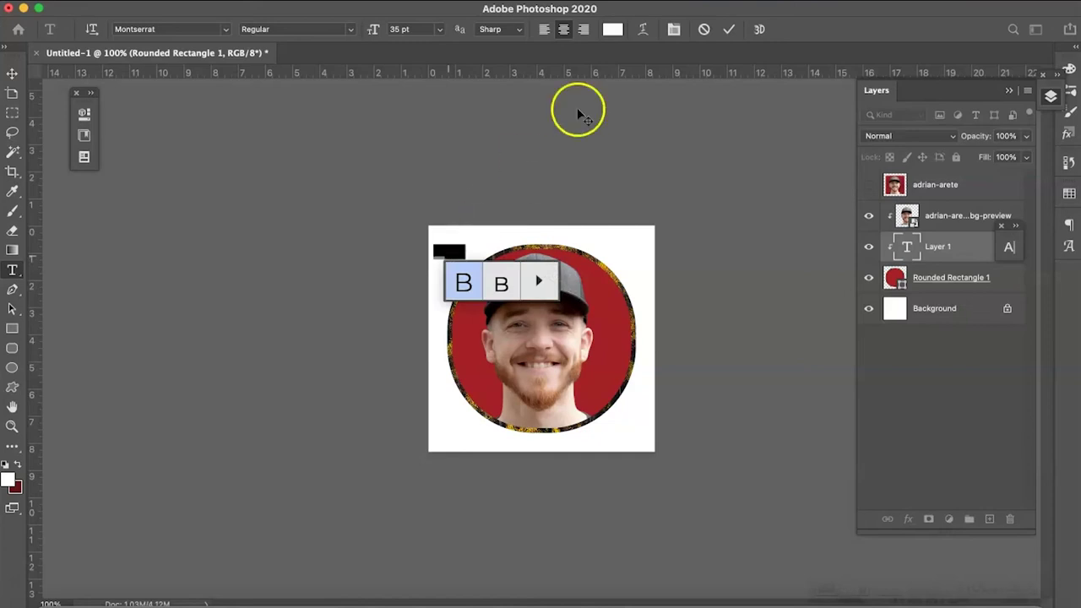
click(615, 25)
drag(862, 279, 983, 356)
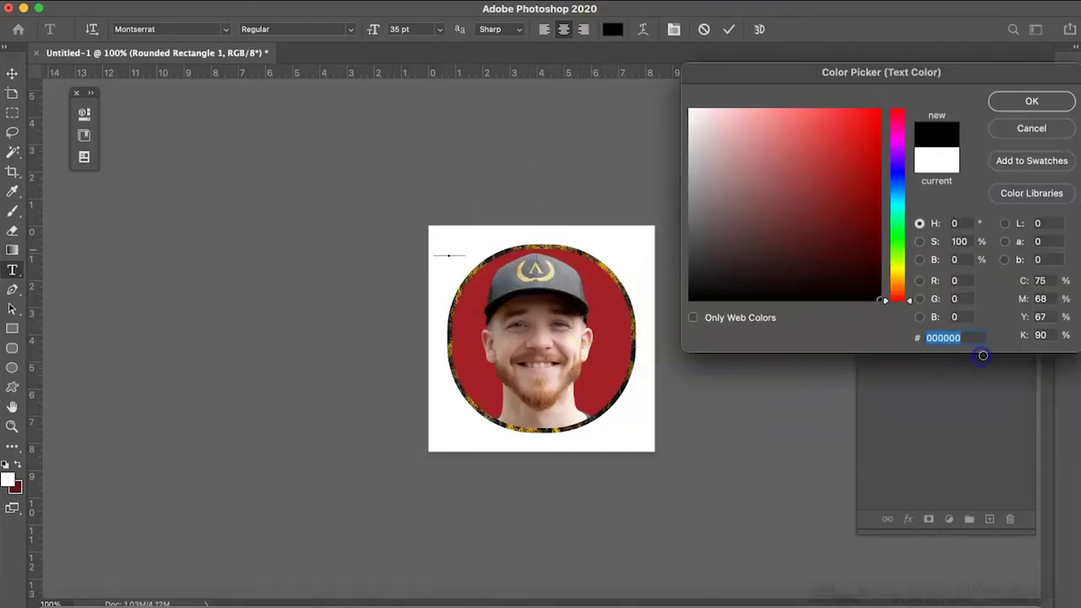
text(ffffff)
key(Return)
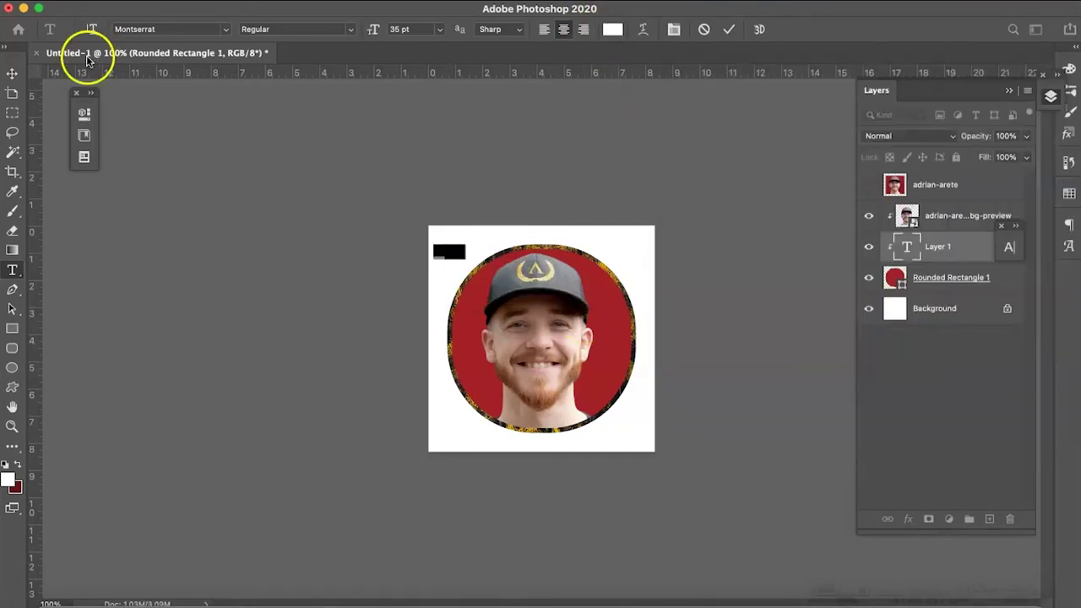
click(17, 77)
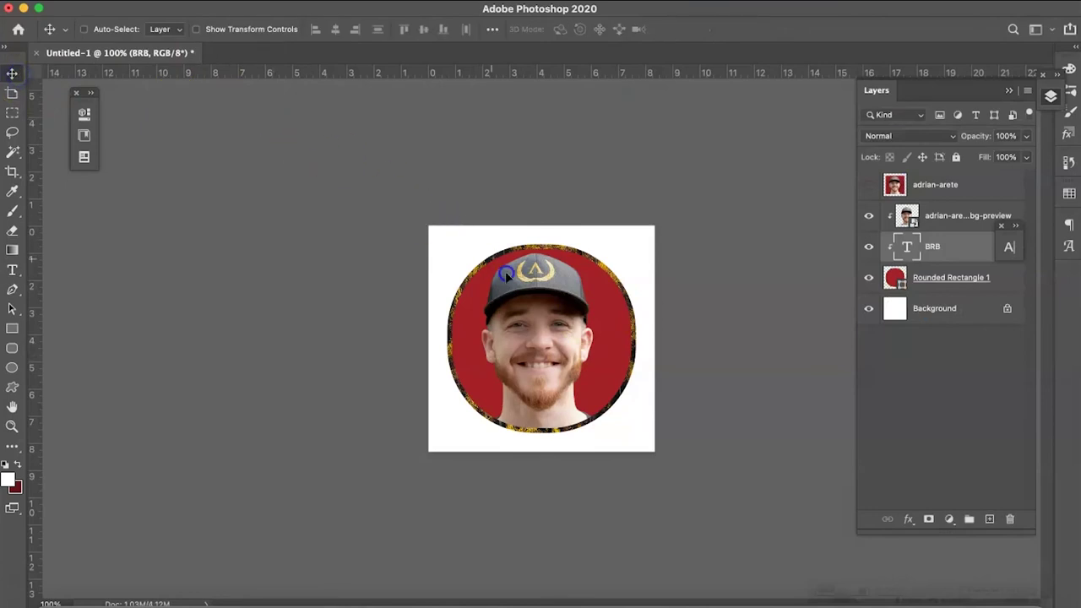
Bring the BRB layer above the photo and set its font style to Black
drag(505, 271, 581, 373)
key(super+shift+bracketright)
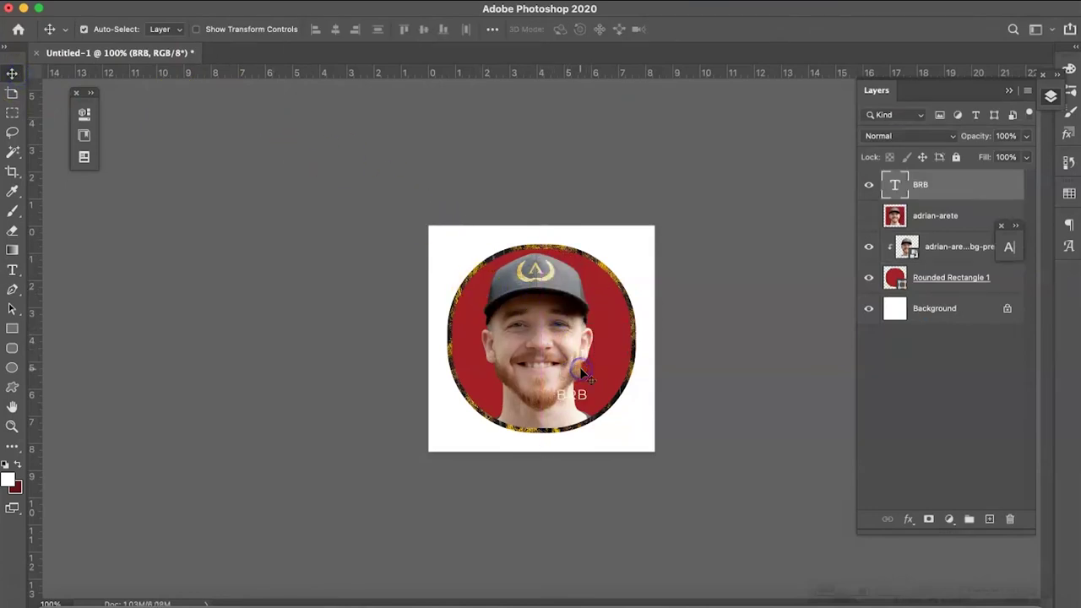
key(super+t)
key(Return)
key(t)
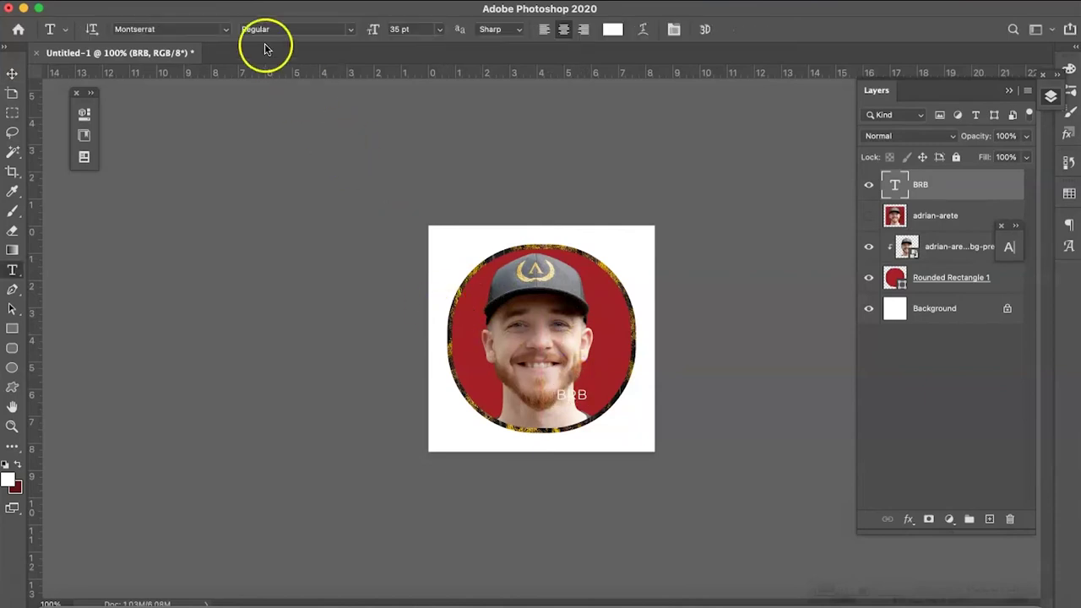
click(351, 32)
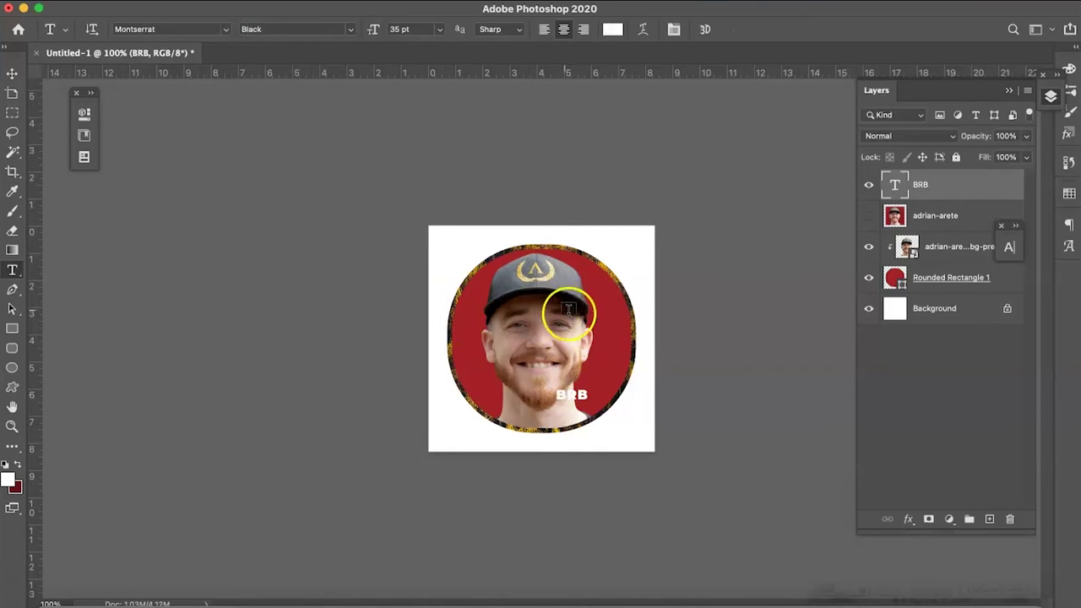
key(v)
Enlarge BRB across the face, set its opacity to 60%, and nudge it lower in the circle
drag(589, 372, 466, 300)
key(ctrl+t)
key(Return)
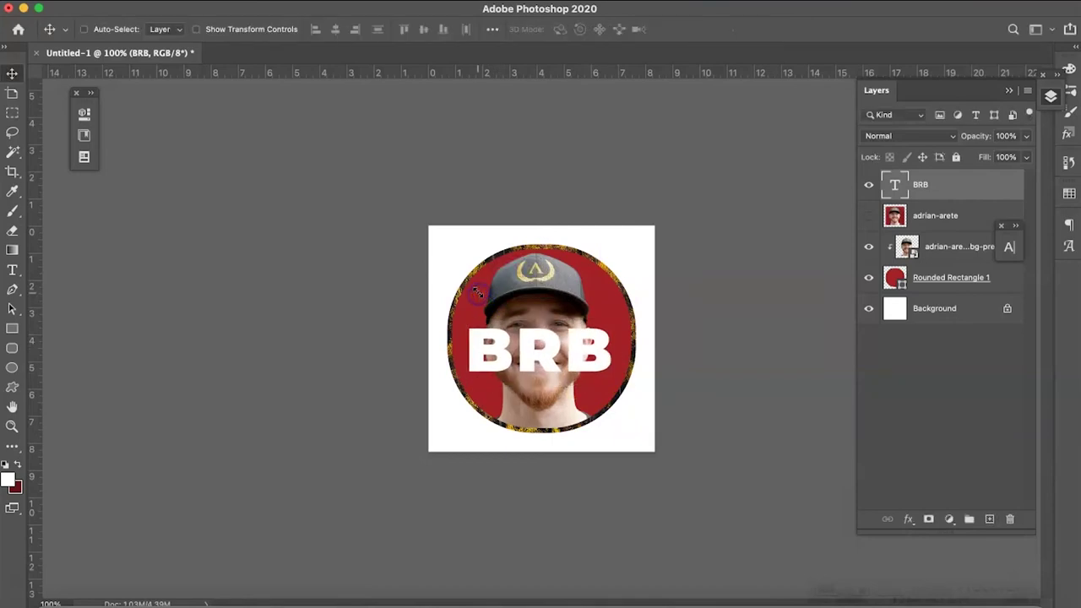
click(1003, 136)
text(60)
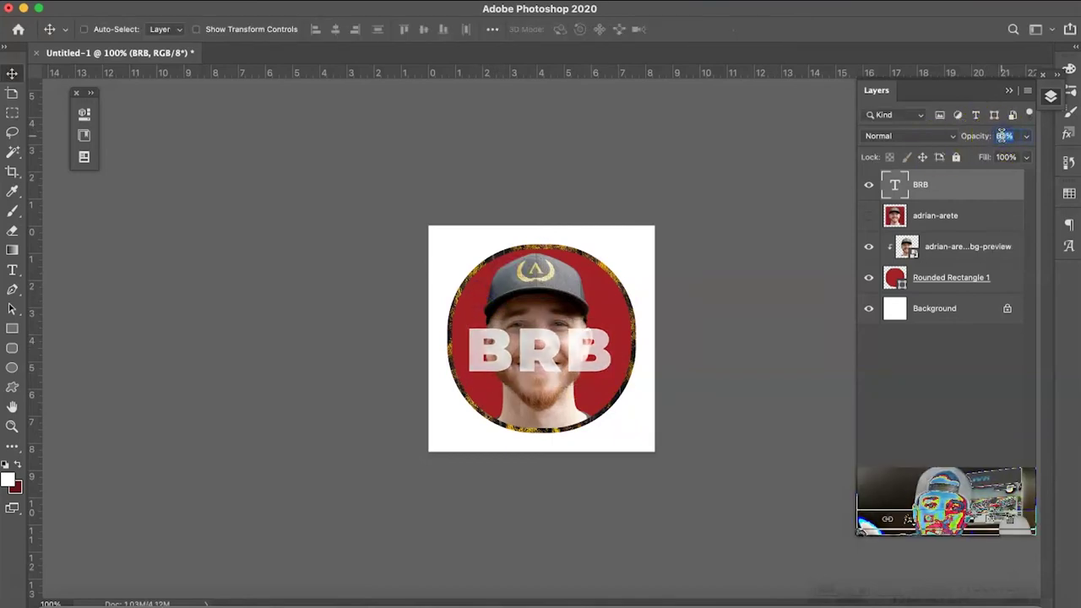
key(Return)
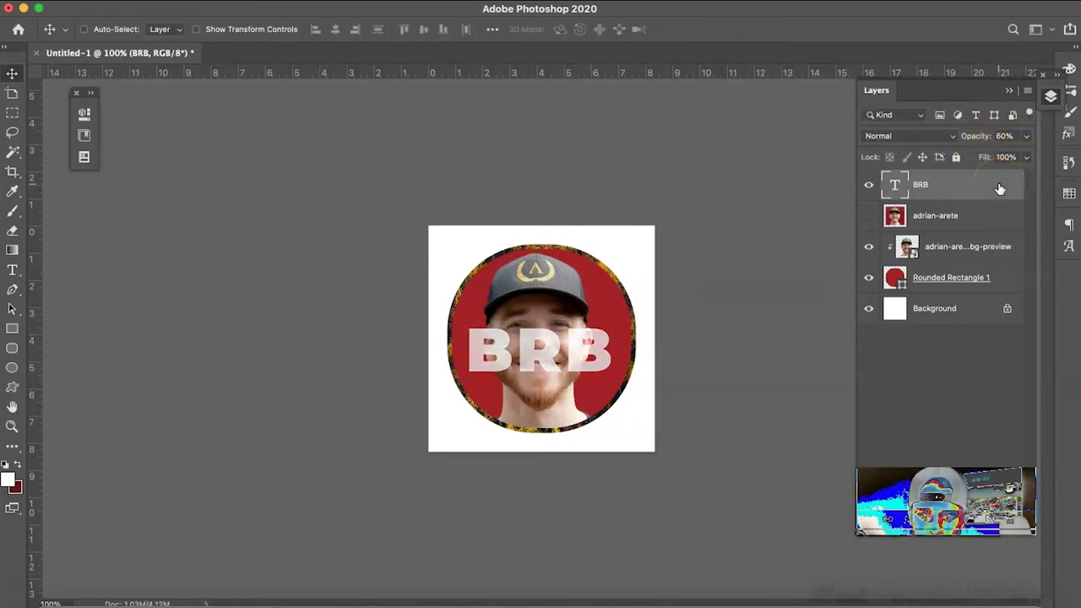
drag(564, 312, 566, 341)
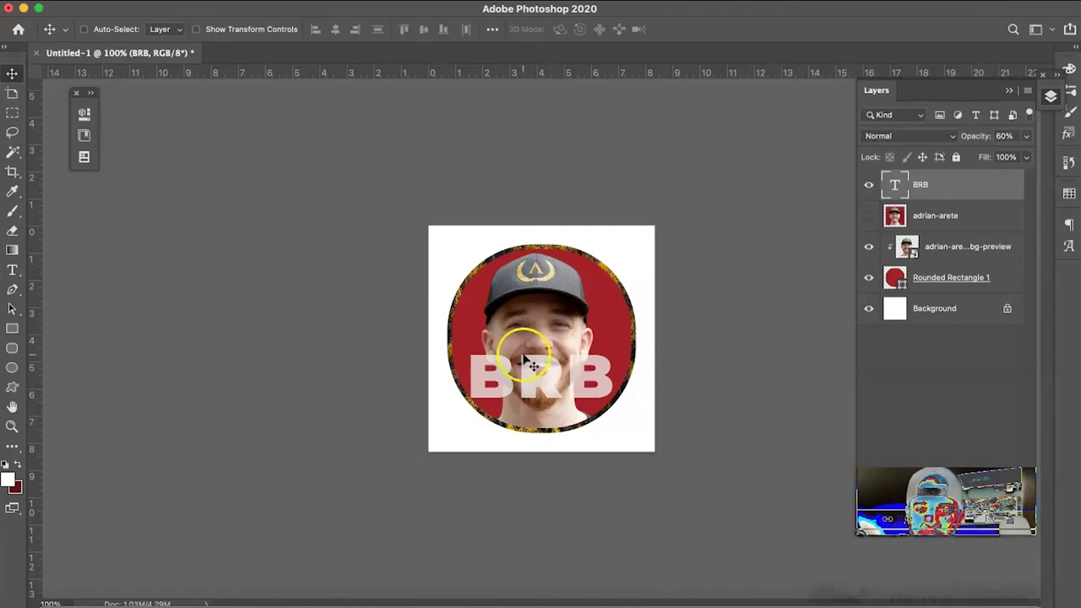
Hide the BRB text, duplicate the cutout portrait layer, and enlarge the copy to fill the circle
click(868, 185)
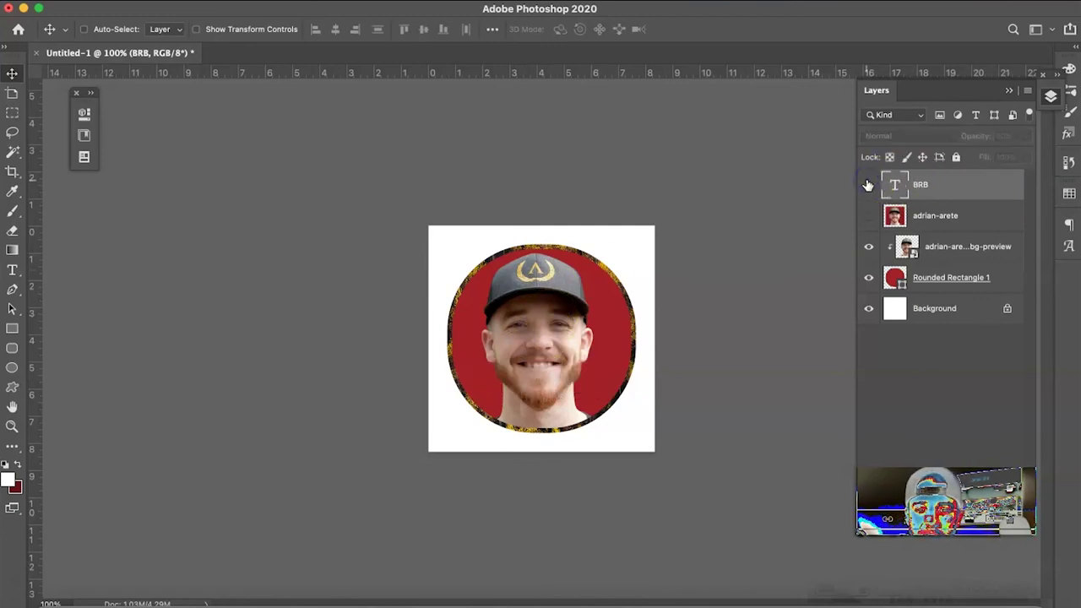
click(911, 222)
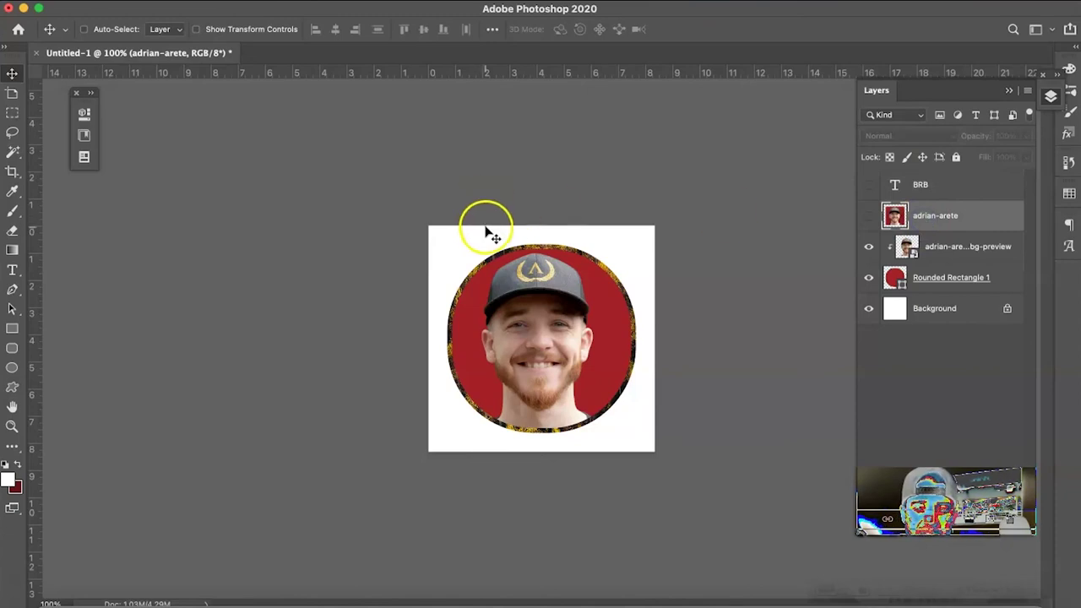
key(super)
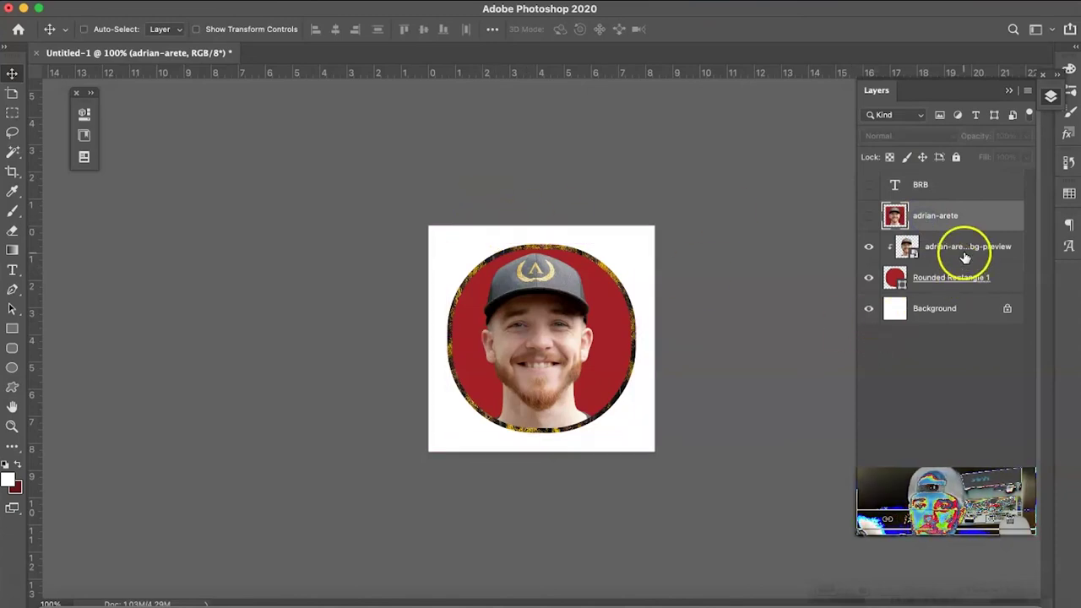
click(961, 246)
key(super+j)
key(super+t)
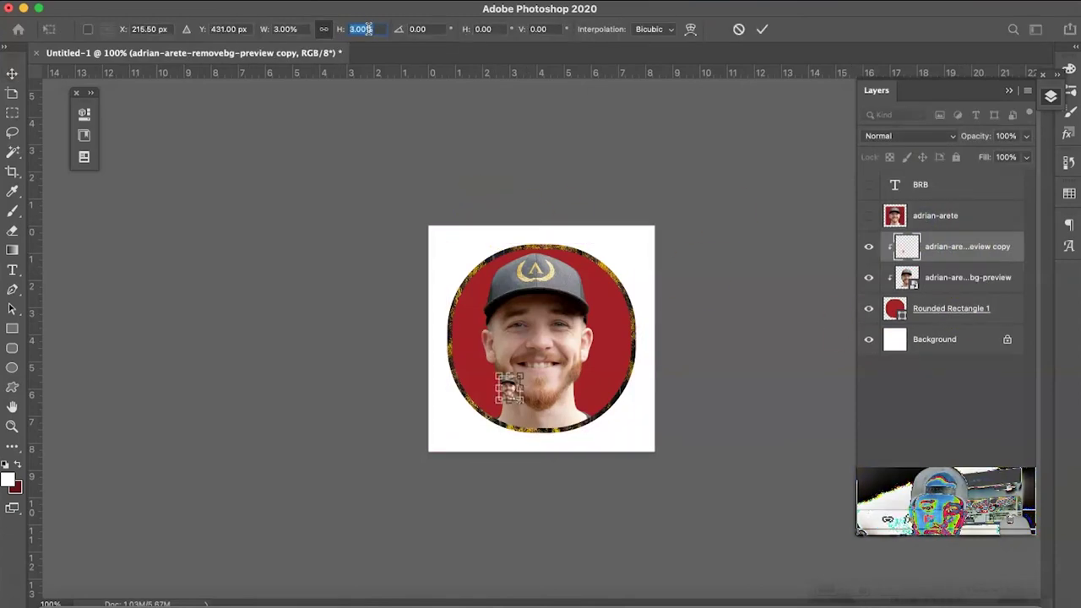
key(Return)
key(super+alt+g)
key(super+t)
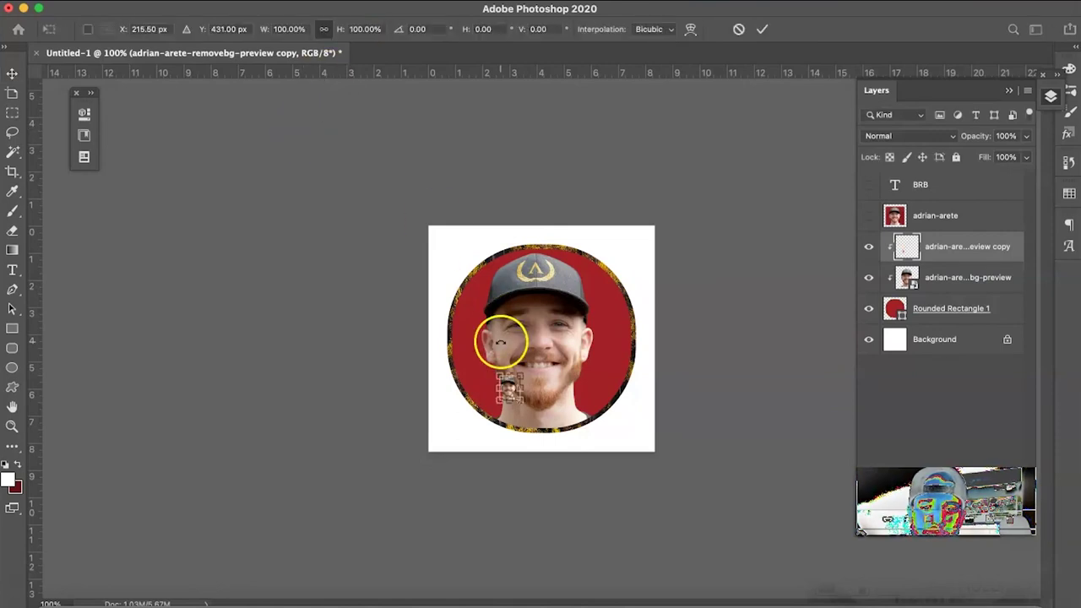
drag(507, 374, 541, 229)
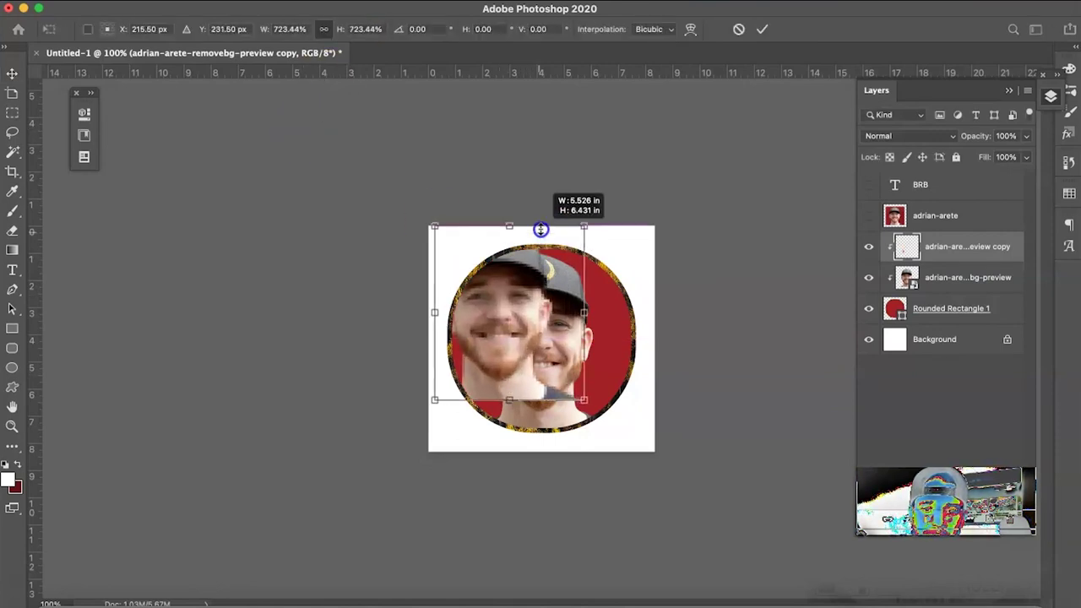
key(Return)
drag(515, 373, 547, 390)
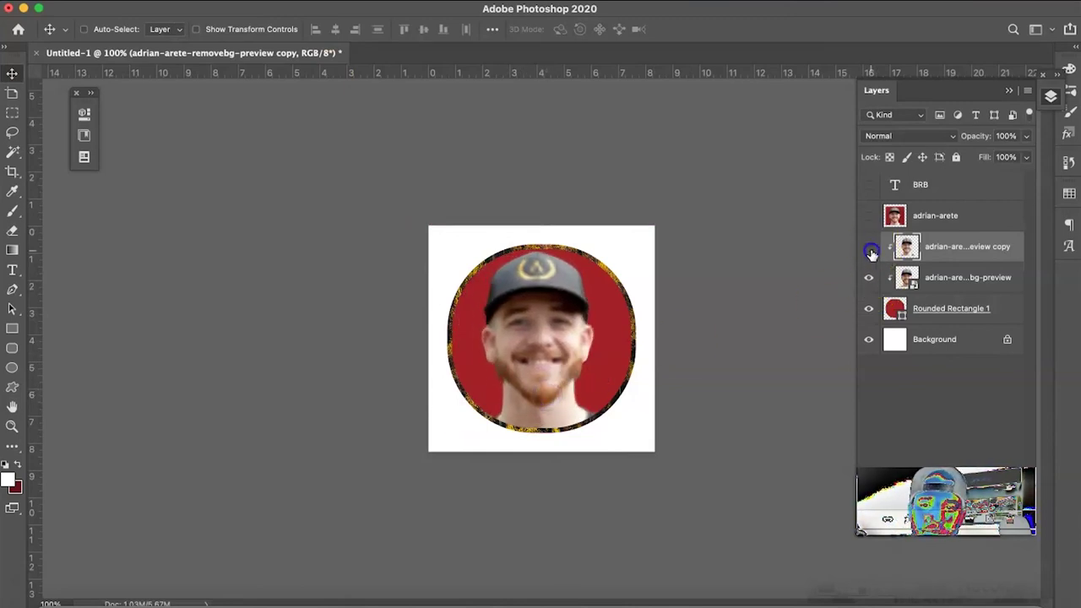
Compare the duplicate against the original cutout by toggling visibility, leaving the duplicate hidden
click(869, 246)
click(869, 246)
click(869, 246)
click(869, 245)
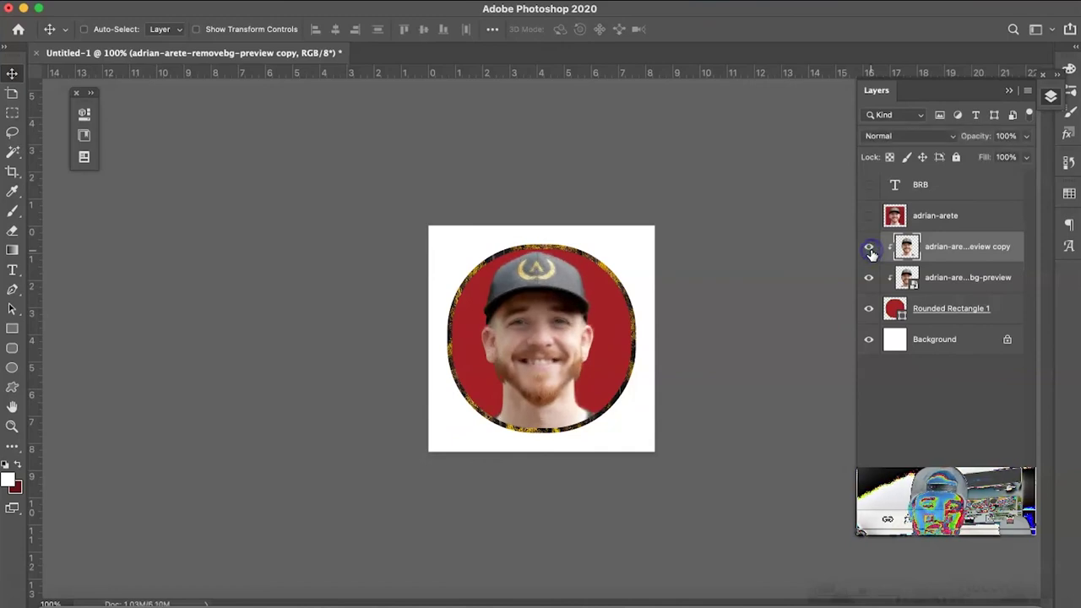
click(869, 246)
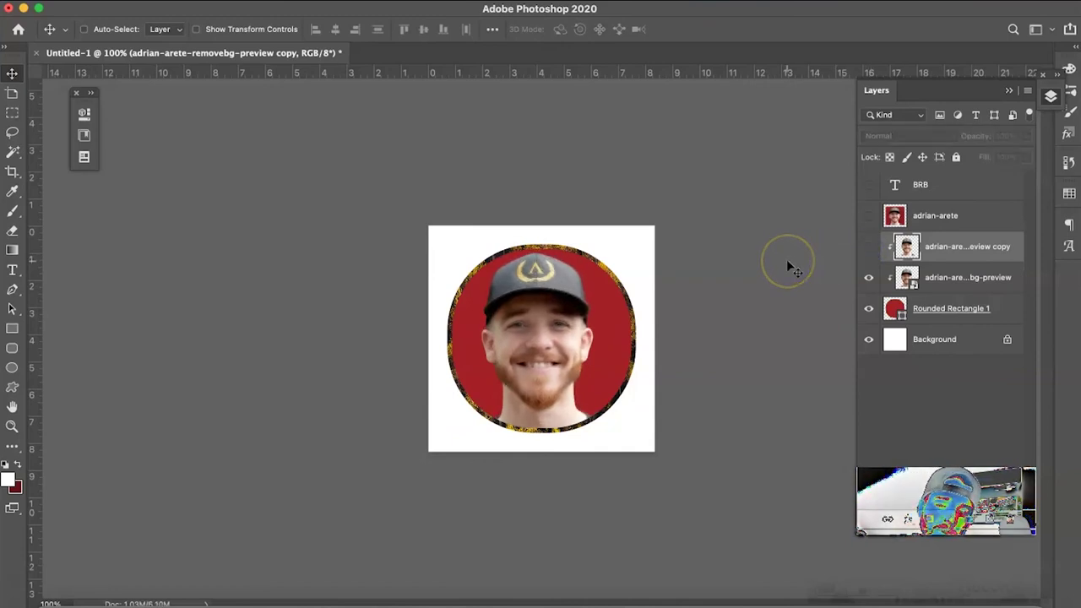
click(868, 249)
click(867, 249)
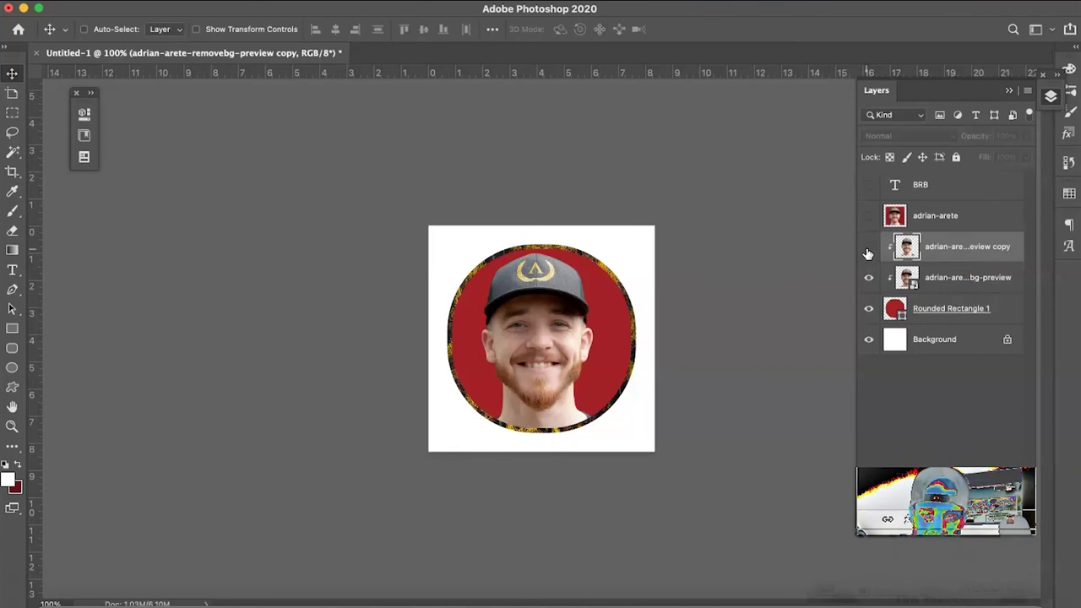
click(867, 249)
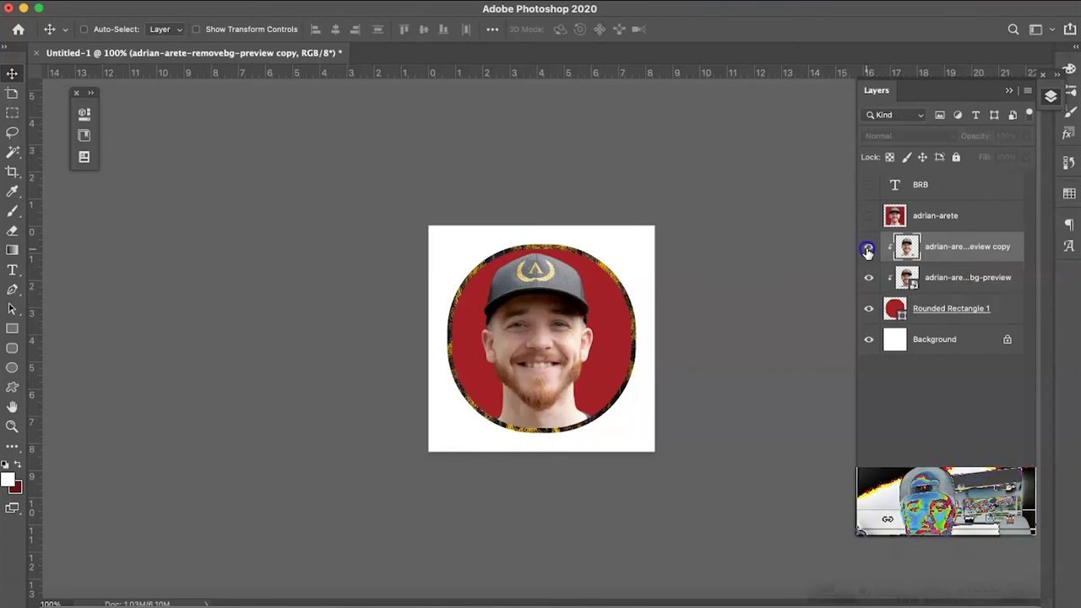
click(867, 249)
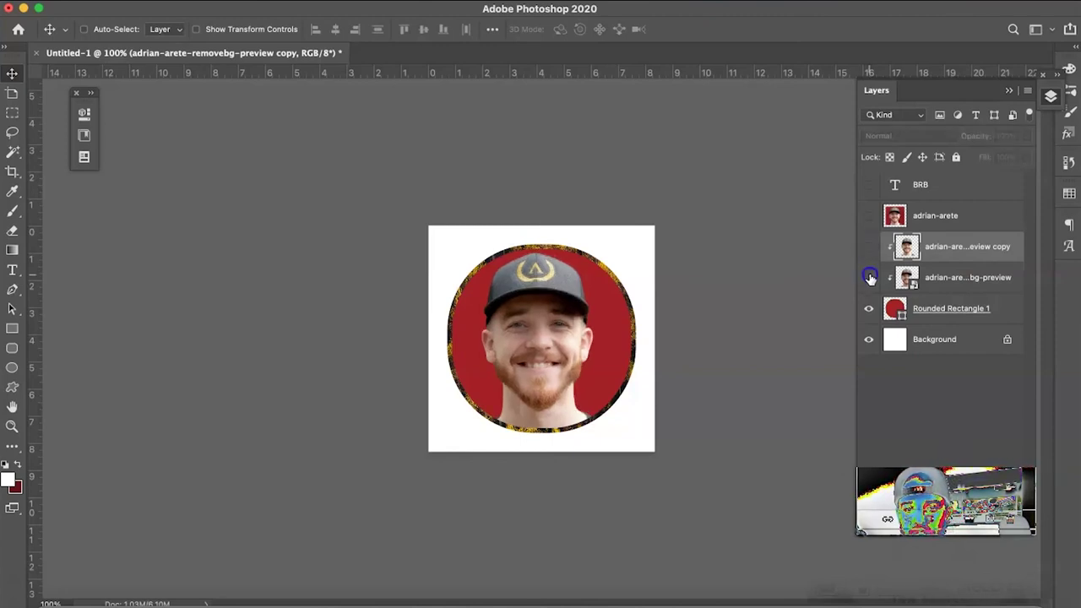
click(868, 277)
click(869, 277)
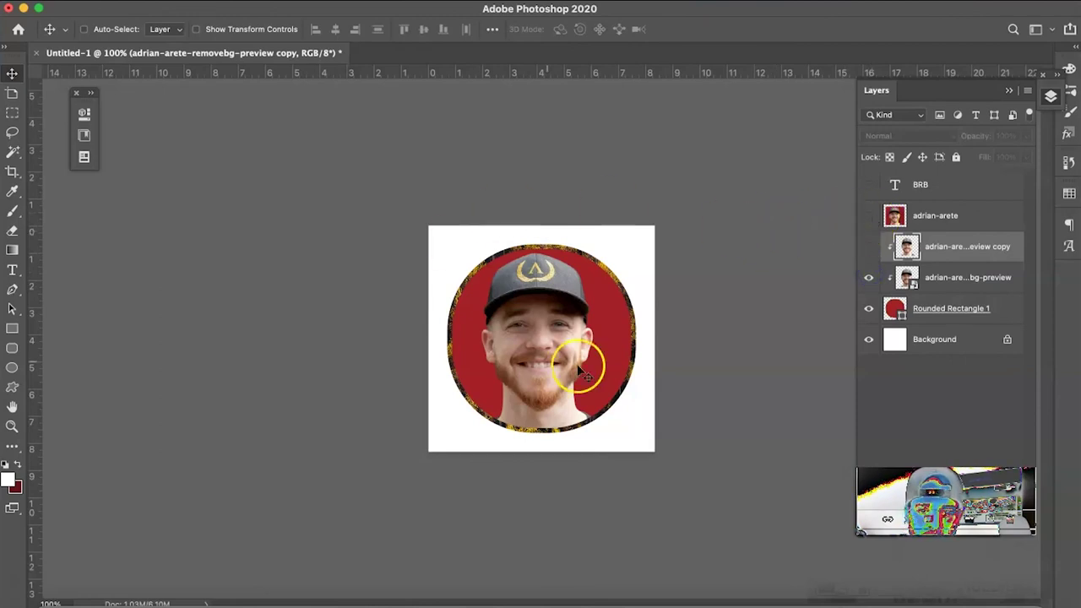
click(953, 280)
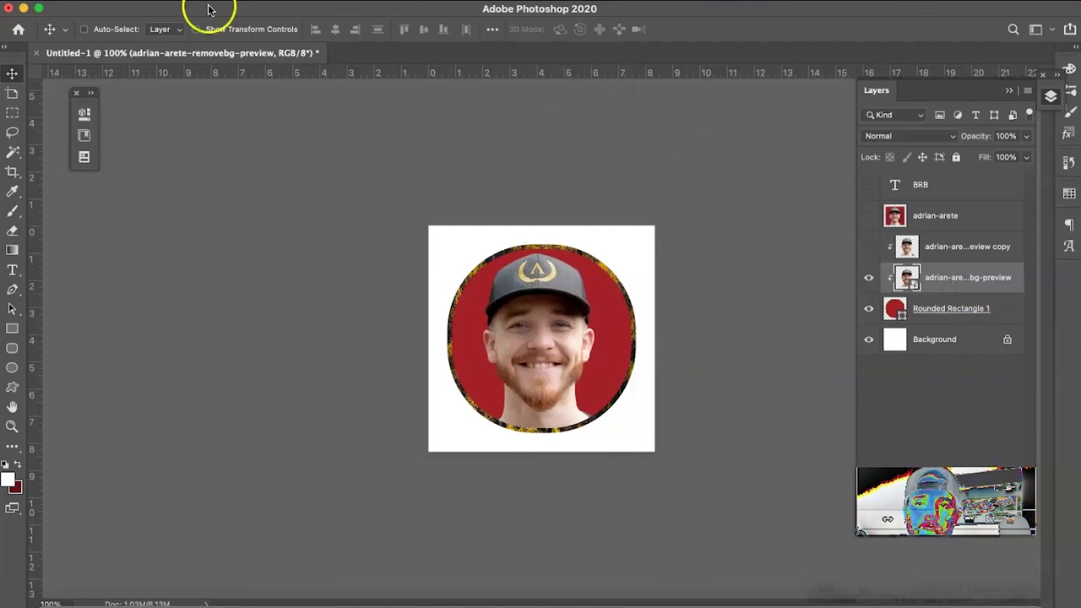
In Export As, choose JPG format with 75% quality
click(123, 1)
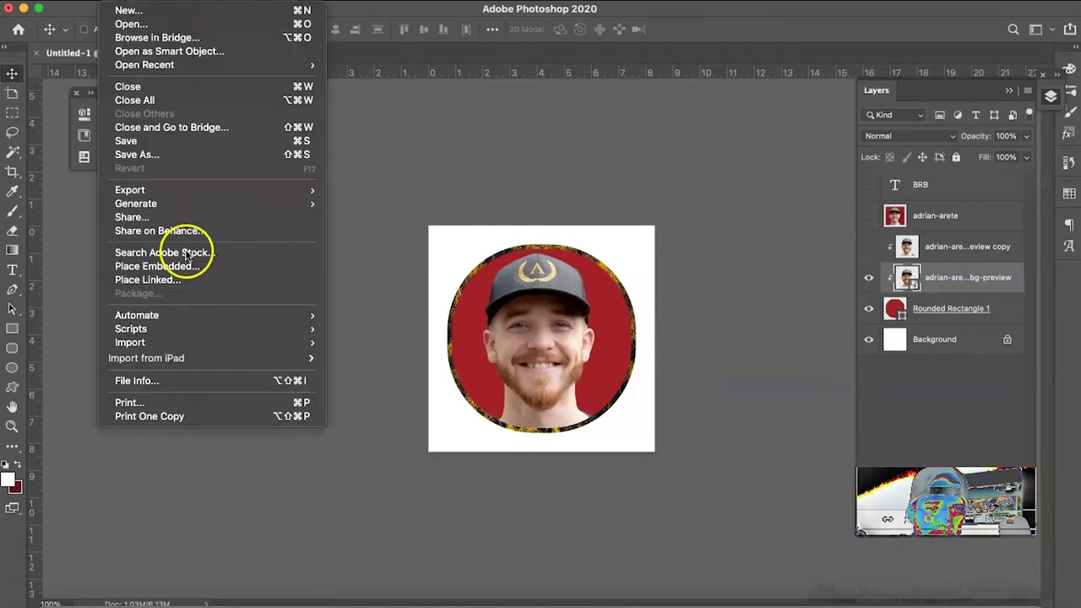
mouse_move(230, 194)
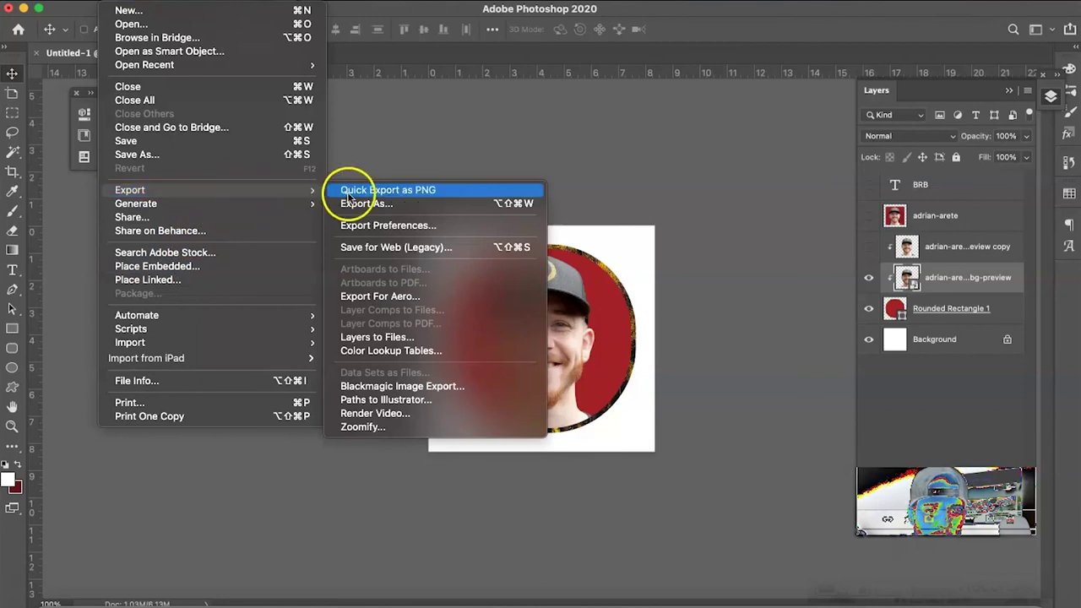
click(374, 204)
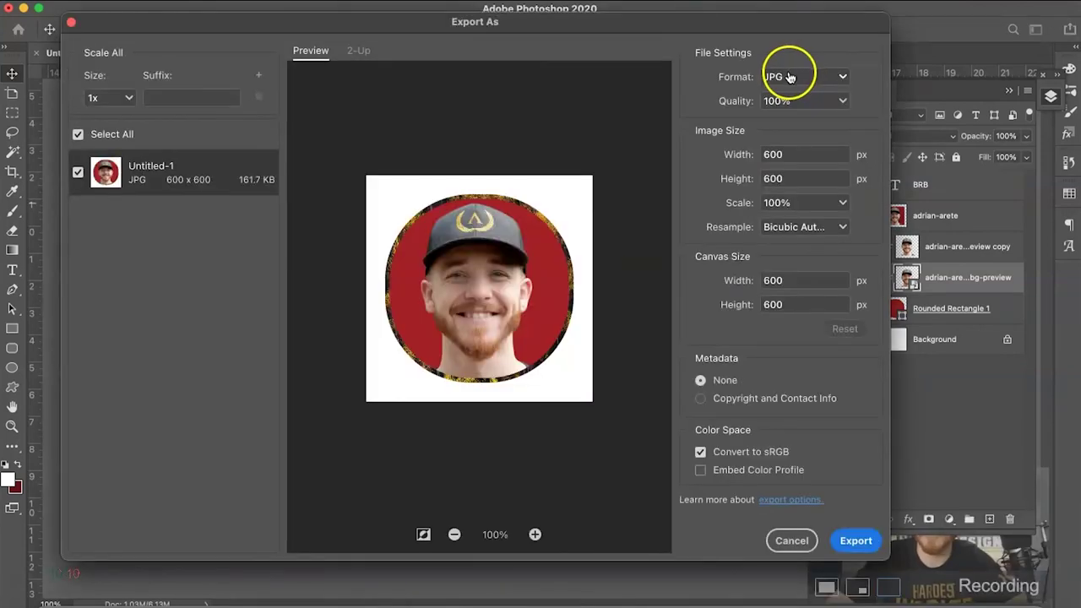
click(843, 102)
click(833, 132)
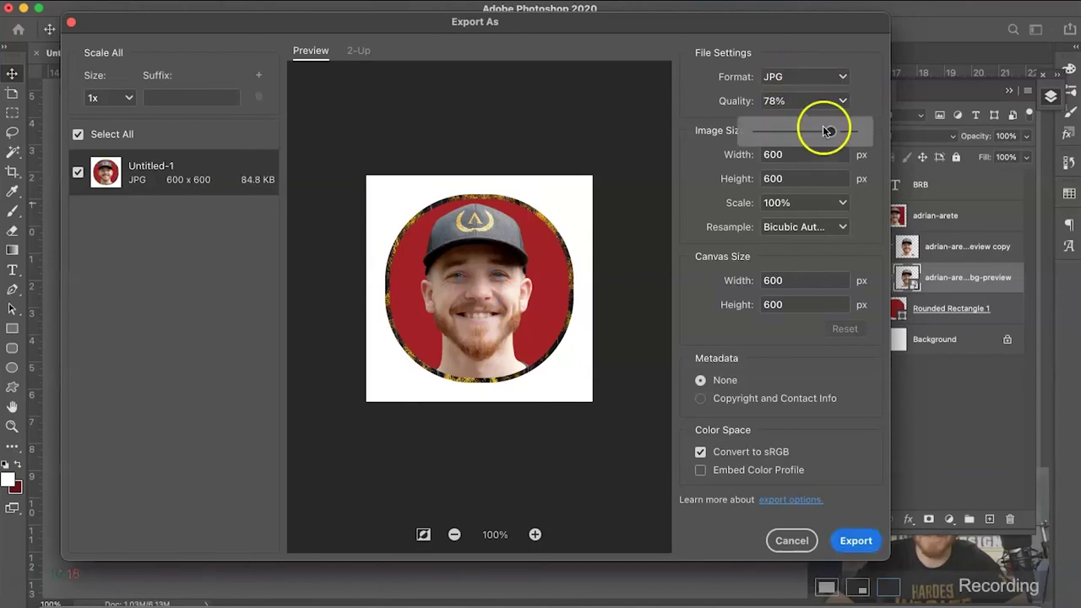
click(804, 105)
text(75)
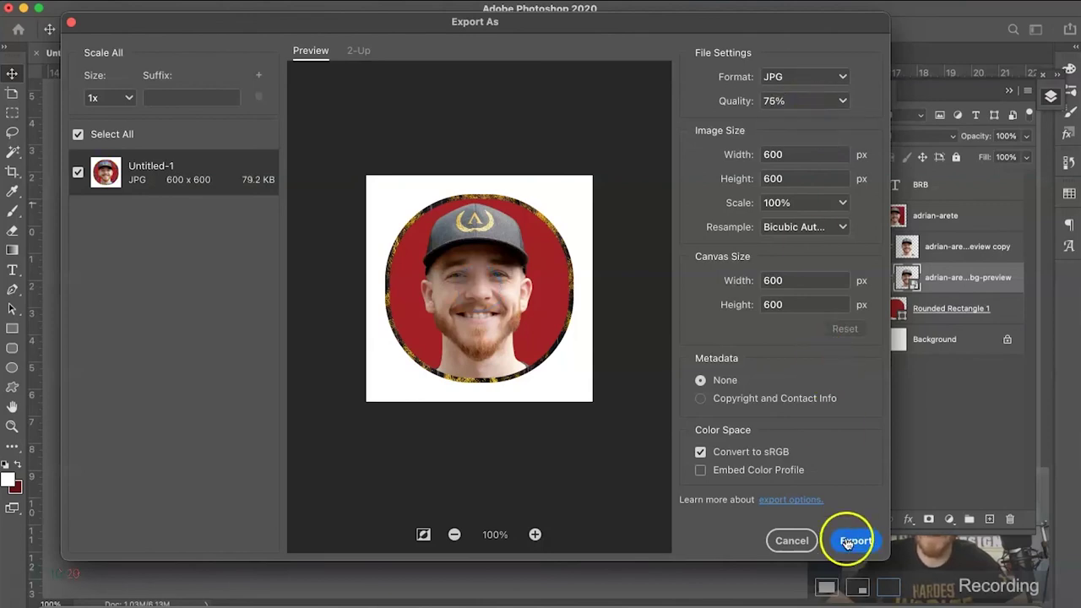
Export the JPG, trimming part of the default file name before saving
click(847, 543)
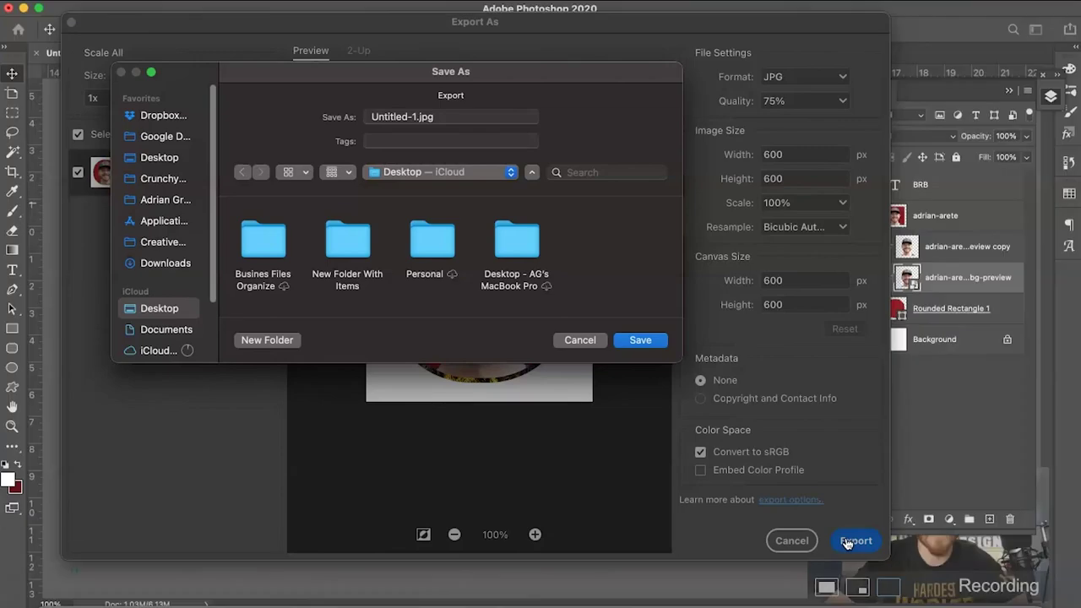
click(418, 179)
double_click(409, 118)
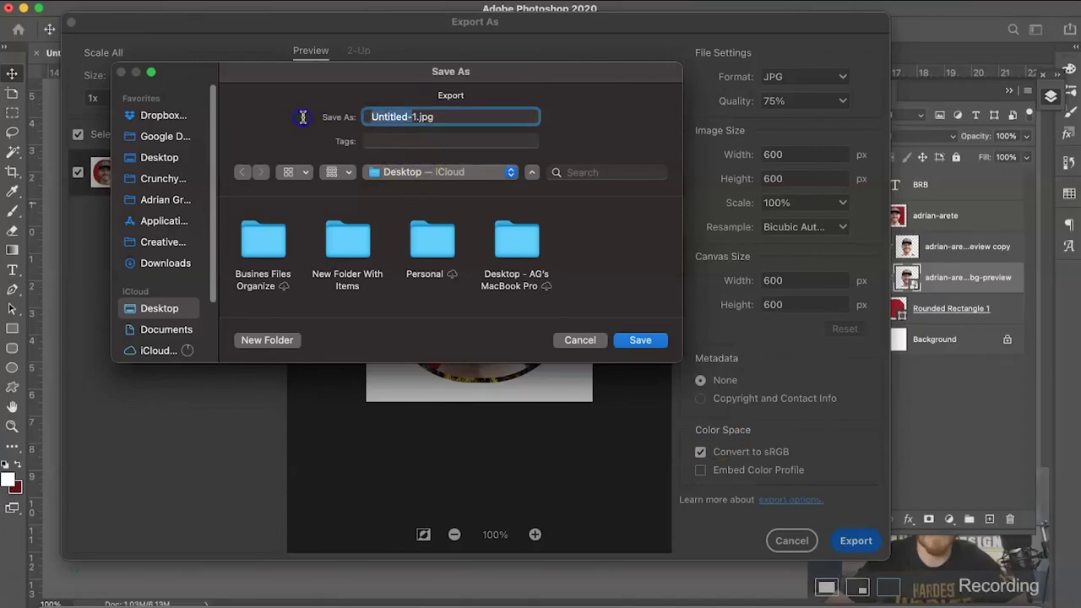
key(BackSpace)
key(Return)
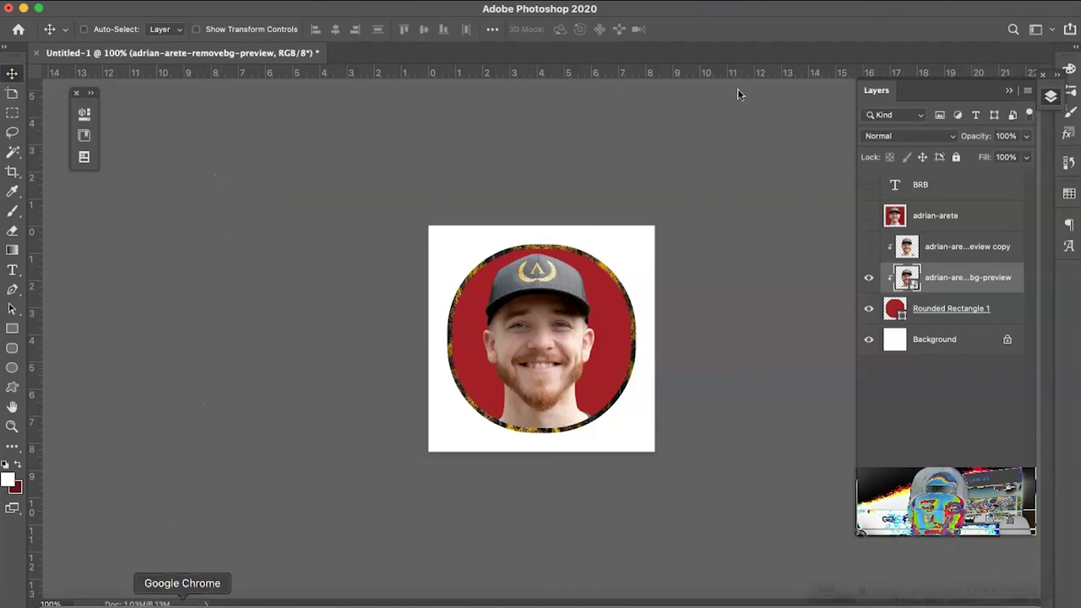
click(189, 602)
Glance at the remove.bg page in Chrome, then return to Photoshop
click(218, 51)
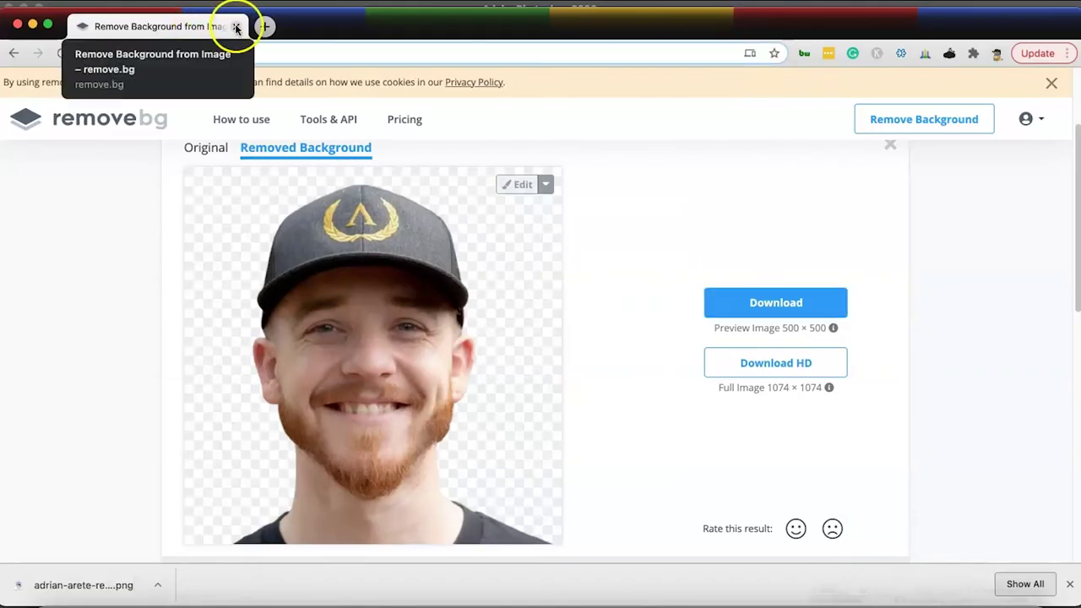
key(super+Tab)
click(473, 367)
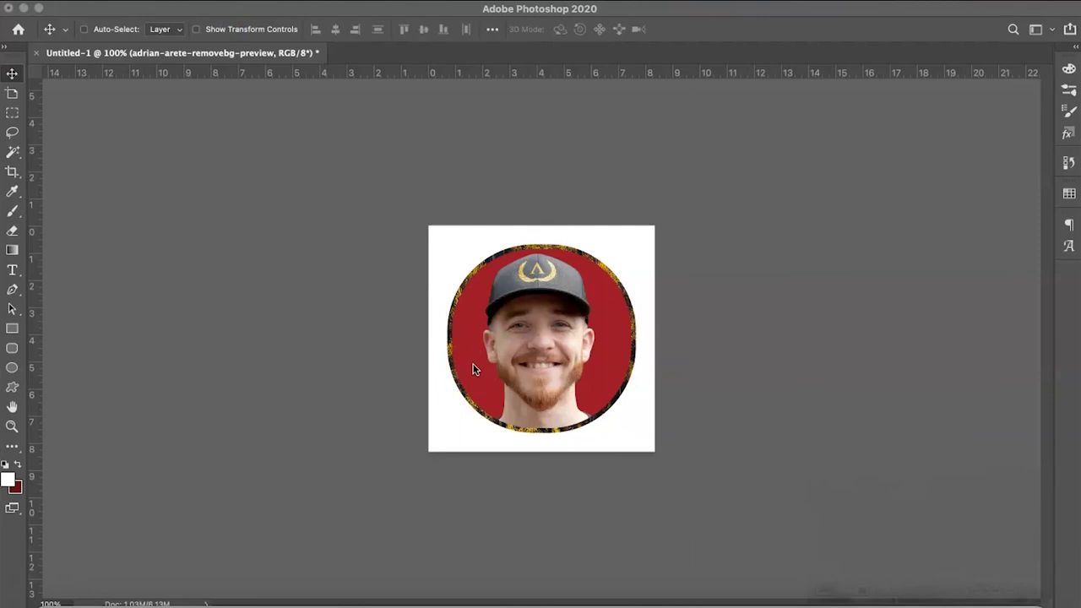
Select the Rounded Rectangle tool and restore the hidden layers panel
click(411, 374)
click(12, 348)
click(93, 318)
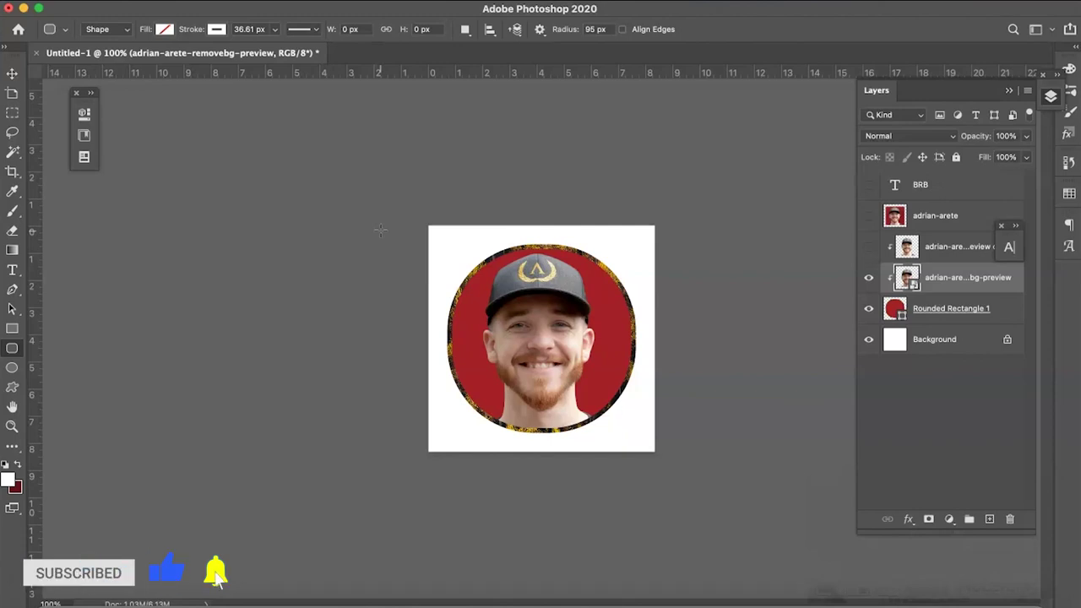
click(798, 330)
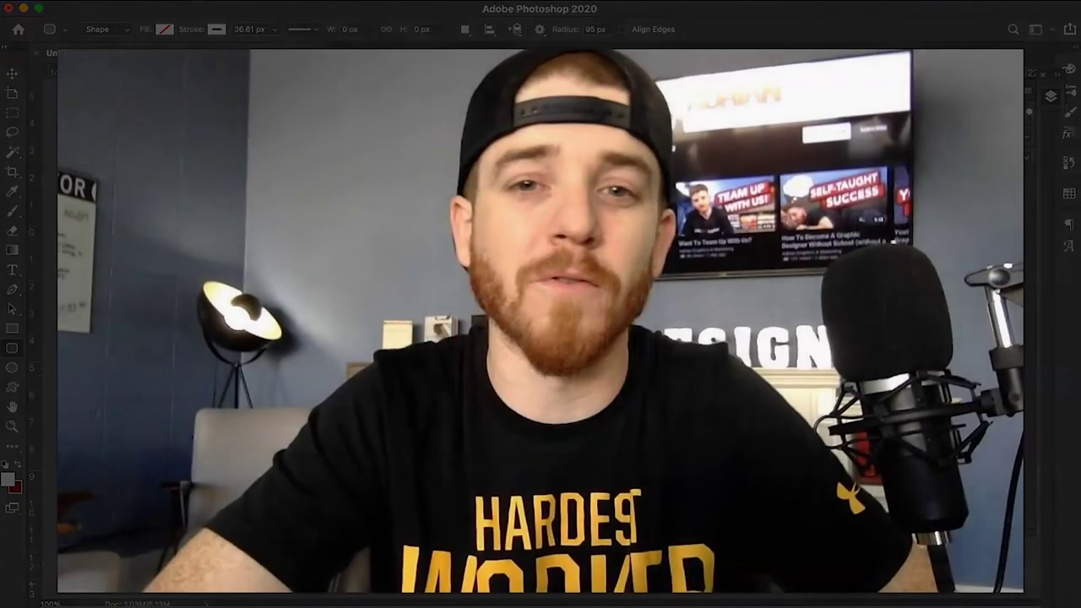